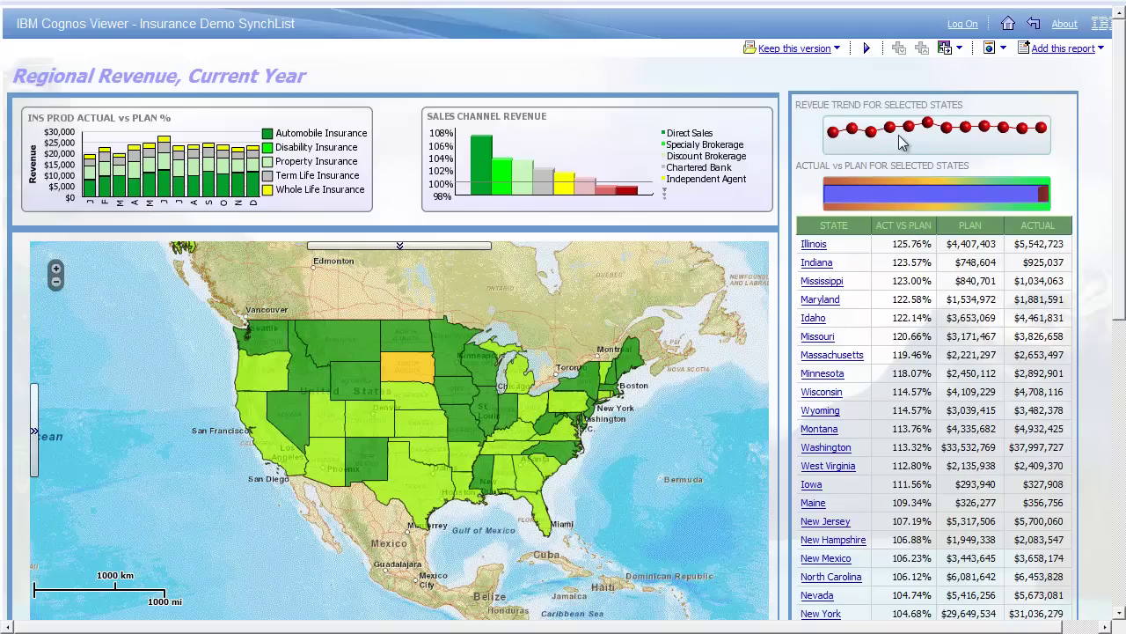
Open the Shape Graphics colour legend for the state map.
drag(1122, 198, 1124, 226)
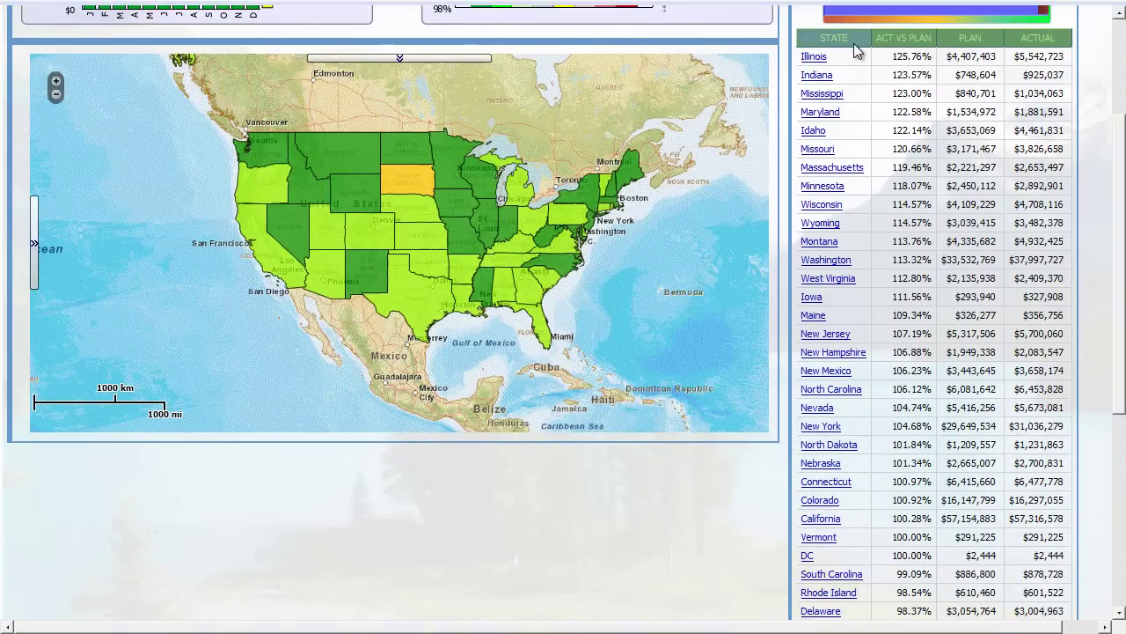
drag(1122, 396, 1110, 278)
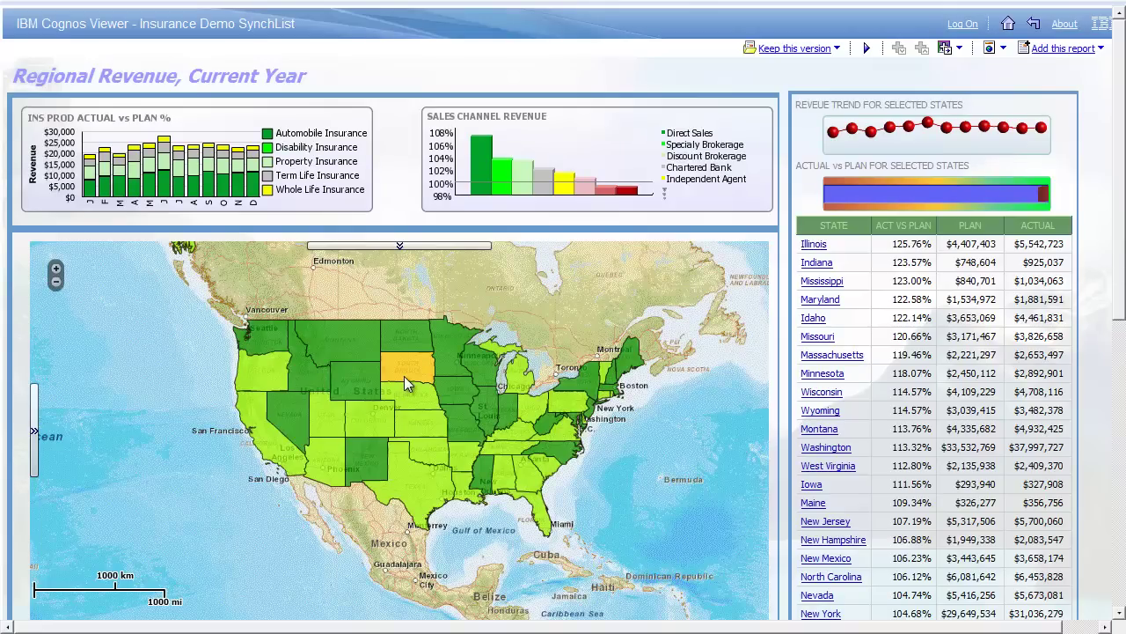
mouse_move(406, 384)
click(407, 244)
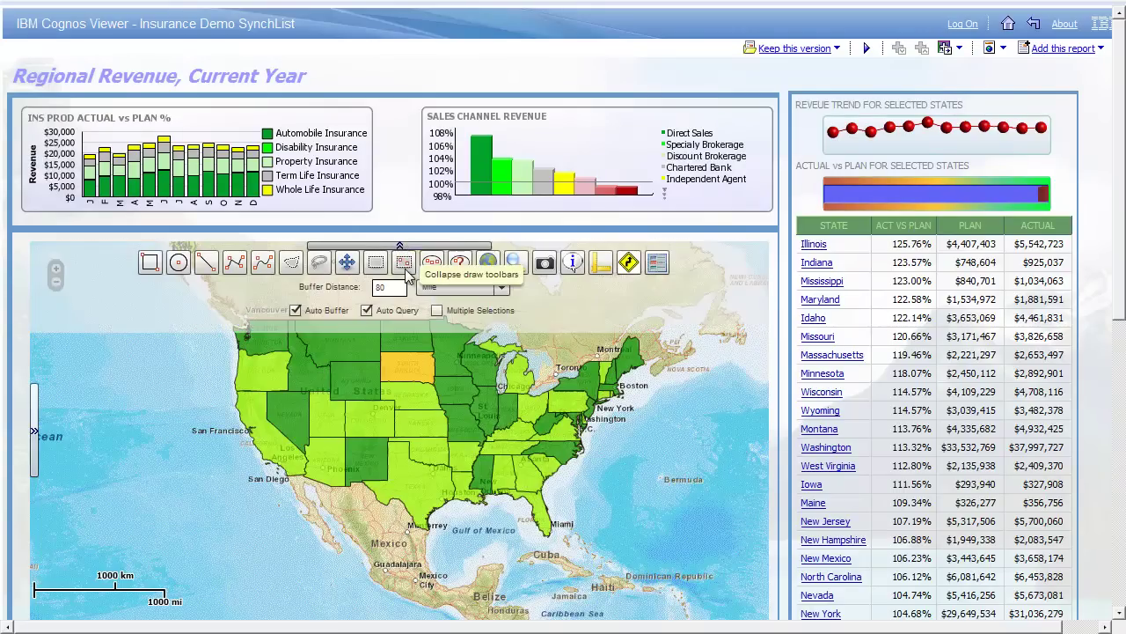
click(655, 264)
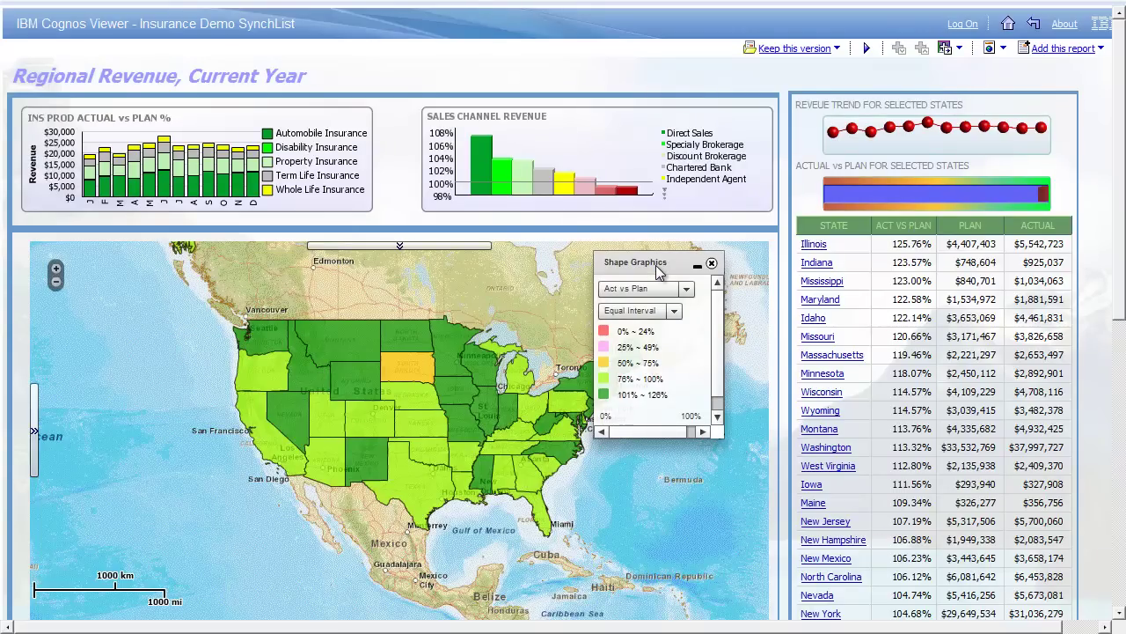
Switch Equal Interval to Quantile classes and move the legend panel left.
click(673, 310)
click(645, 349)
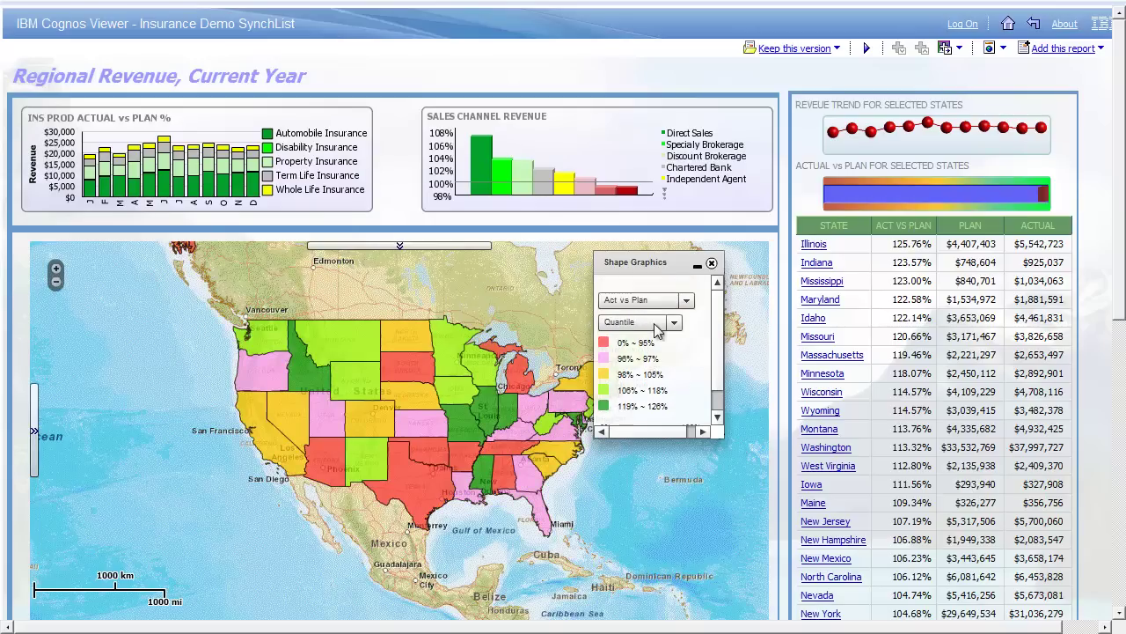
drag(158, 463, 134, 390)
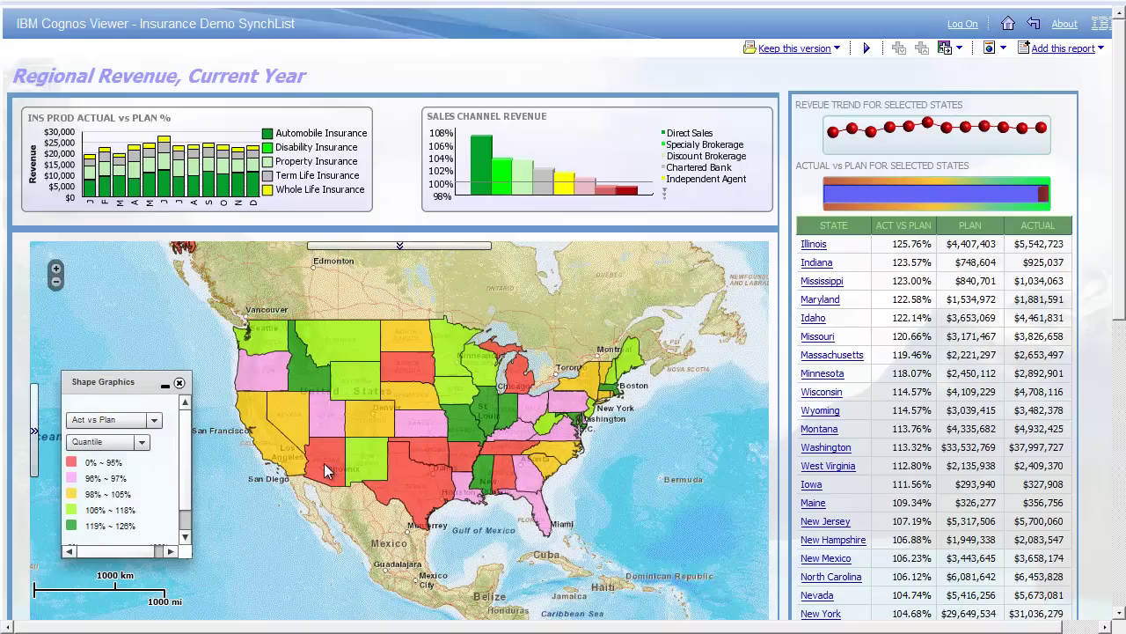
mouse_move(324, 465)
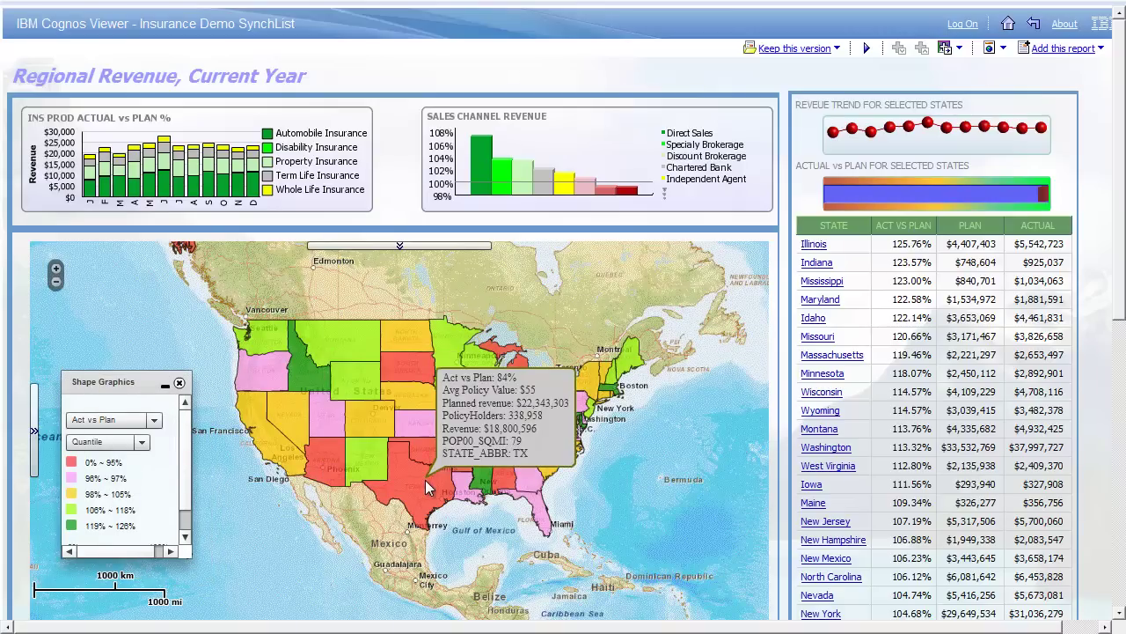
mouse_move(426, 454)
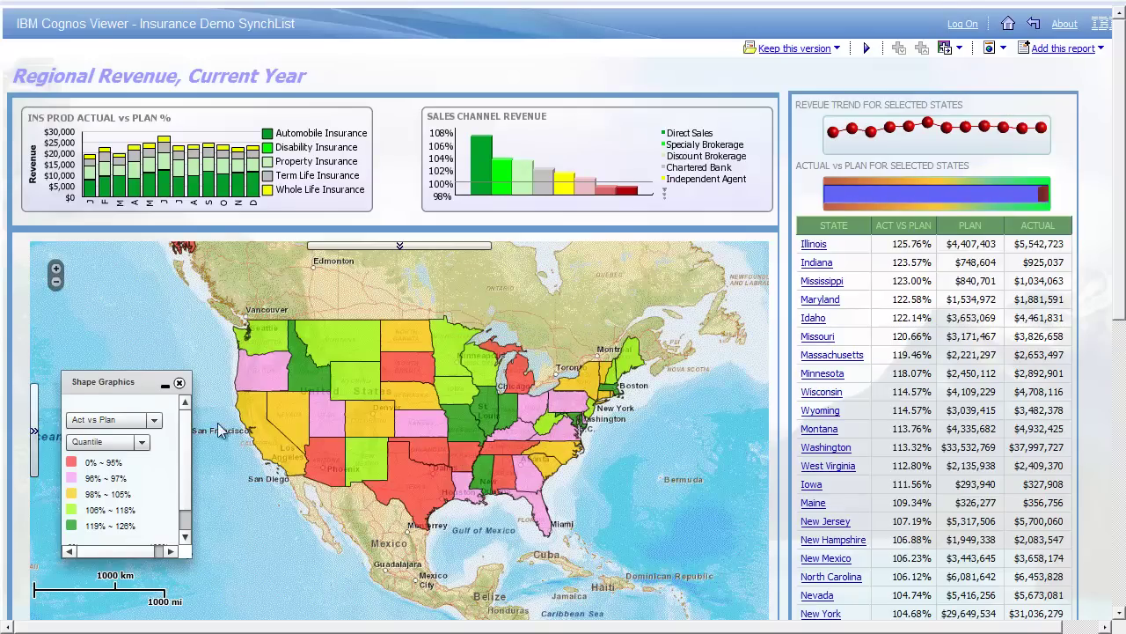
Try colouring states by PolicyHolders and Avg Policy Value, then return to Act vs Plan.
click(154, 420)
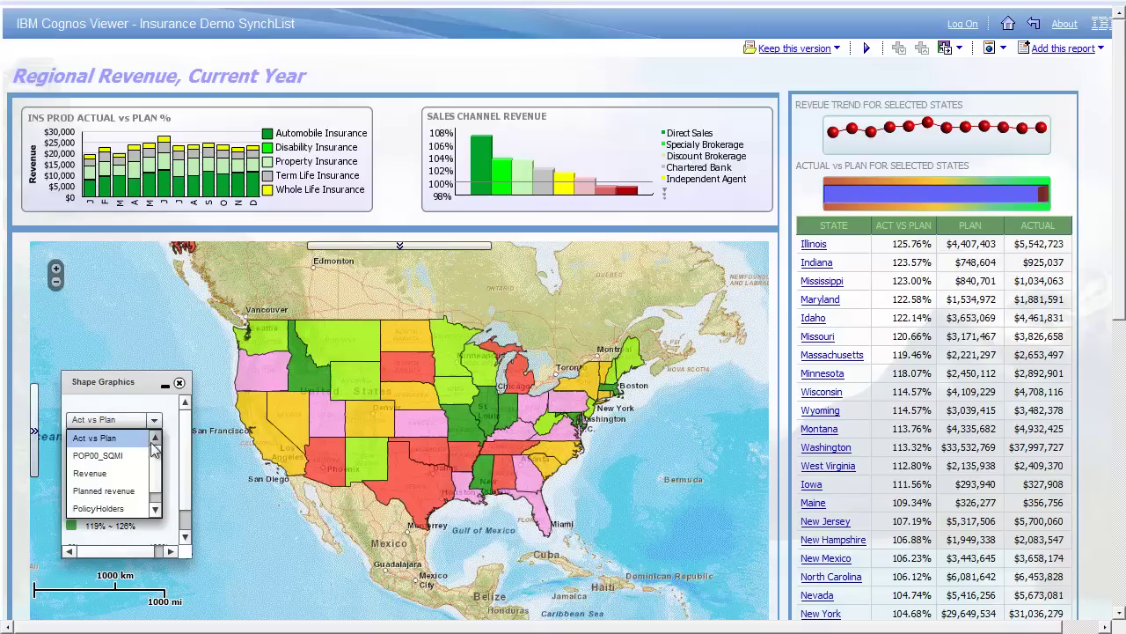
click(121, 508)
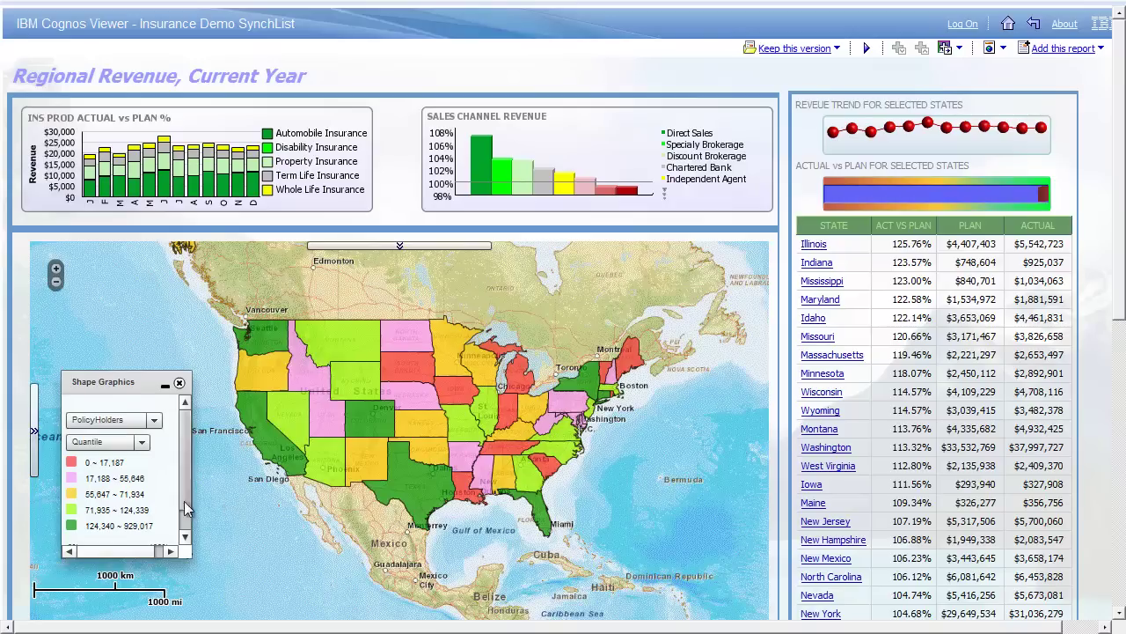
click(154, 420)
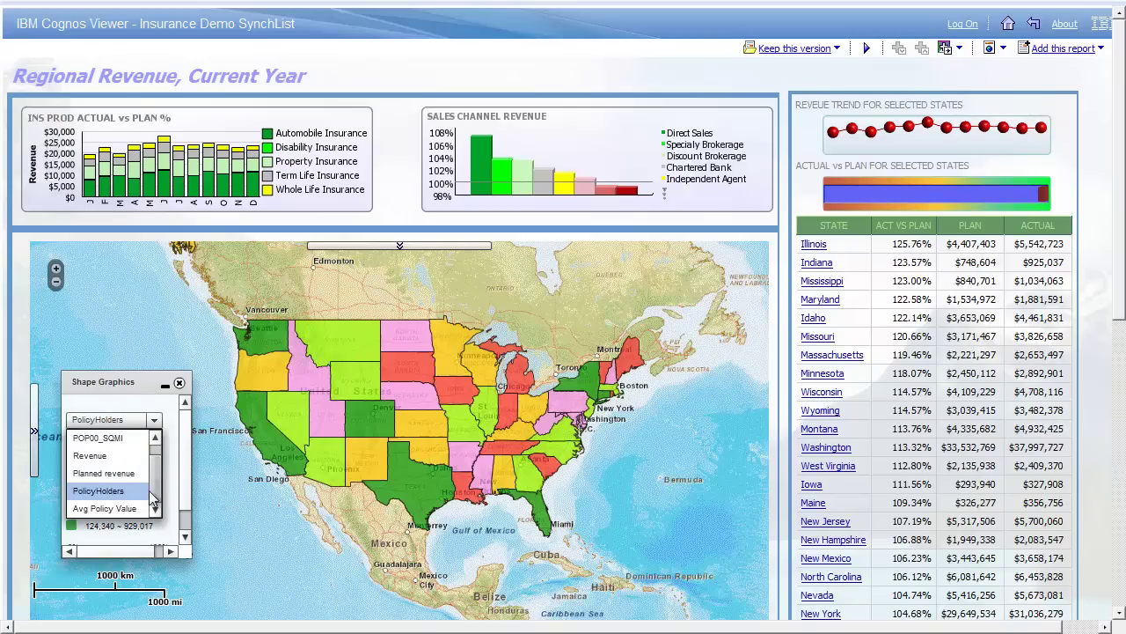
click(114, 512)
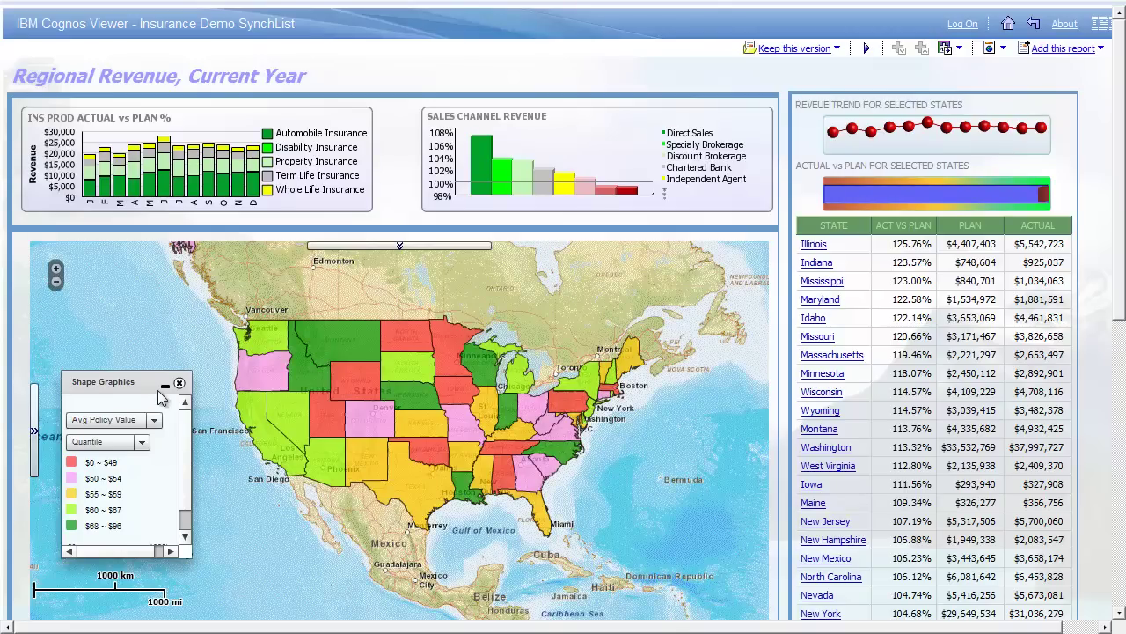
click(155, 421)
scroll(157, 467, up, 1)
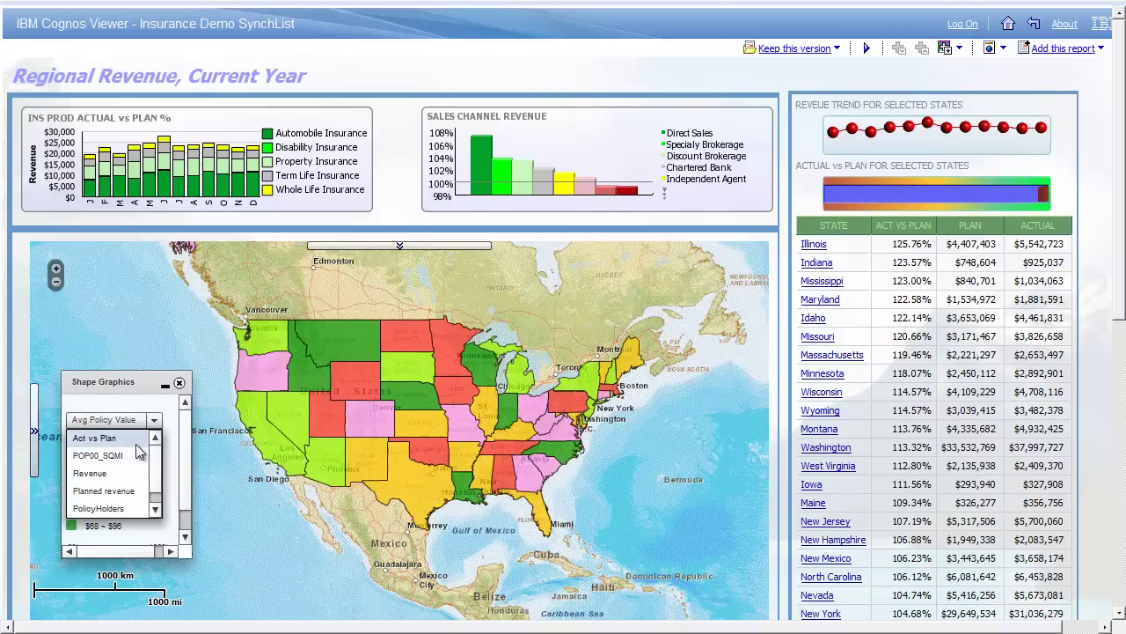
click(110, 437)
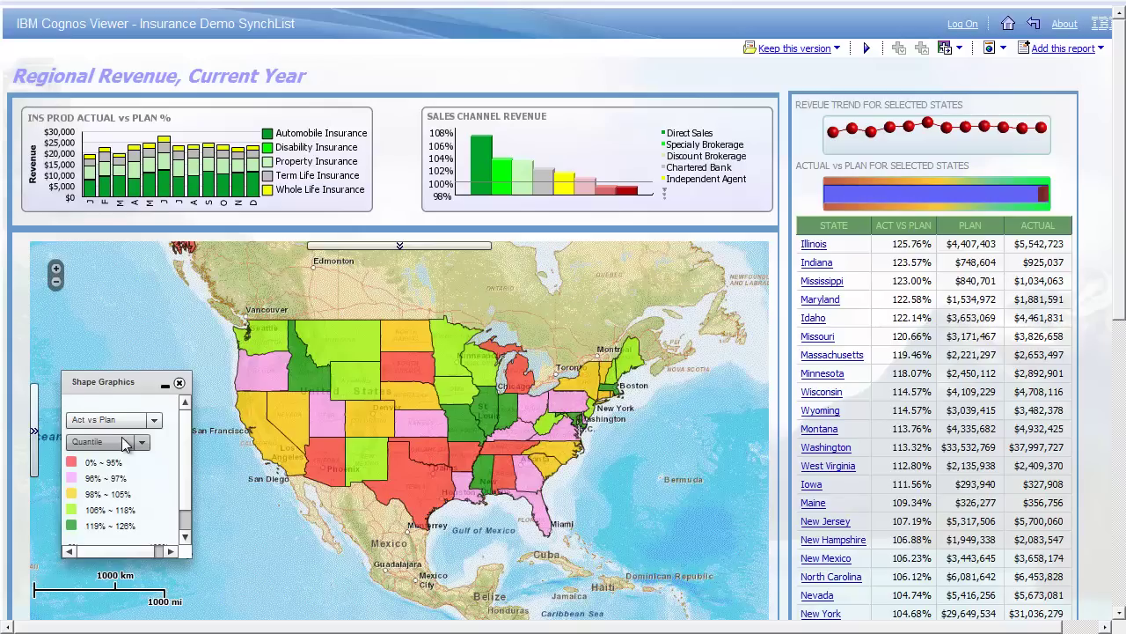
Hide the 119%–126%, 106%–118% and 98%–105% classes from the map.
click(97, 525)
click(97, 510)
click(103, 495)
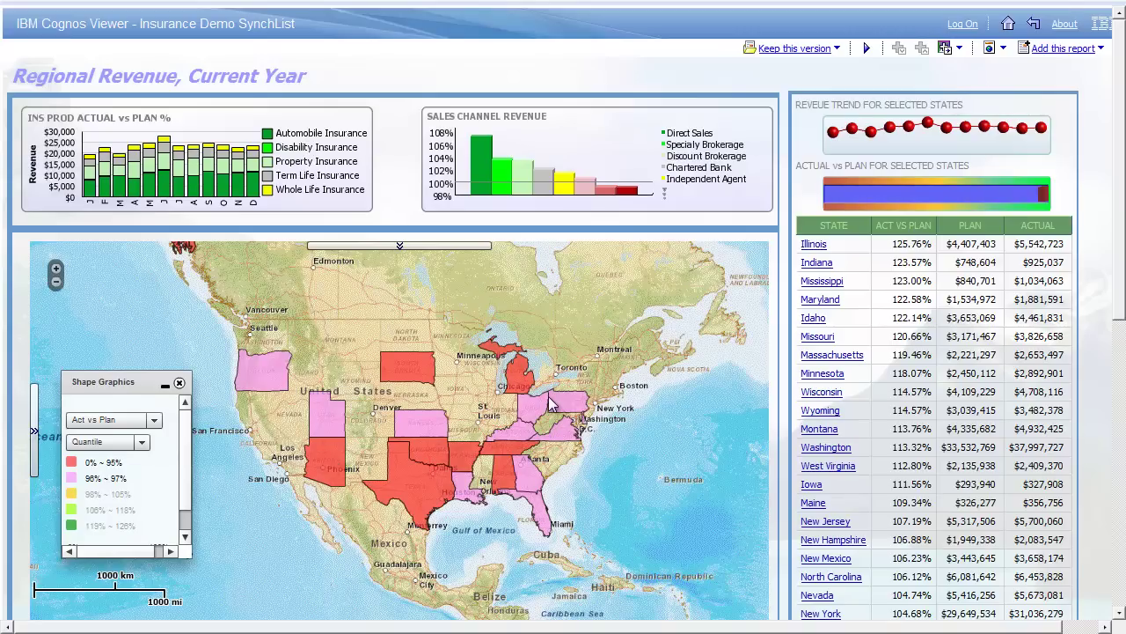
Zoom into the southern states, set a 2 mile buffer distance, and choose the line tool.
drag(299, 384, 615, 548)
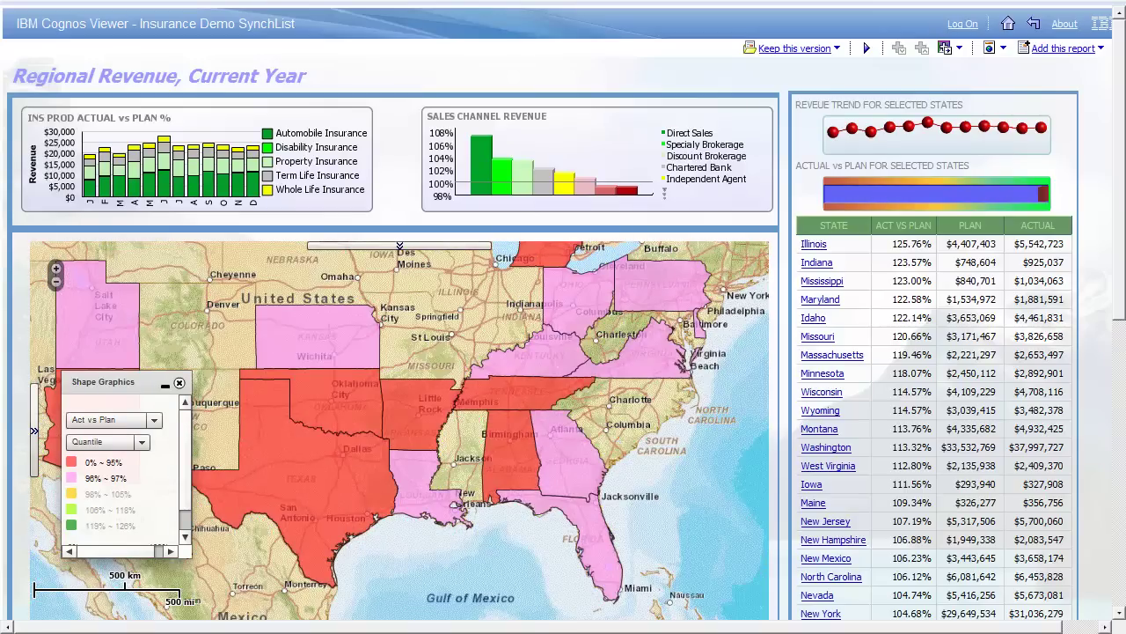
click(714, 391)
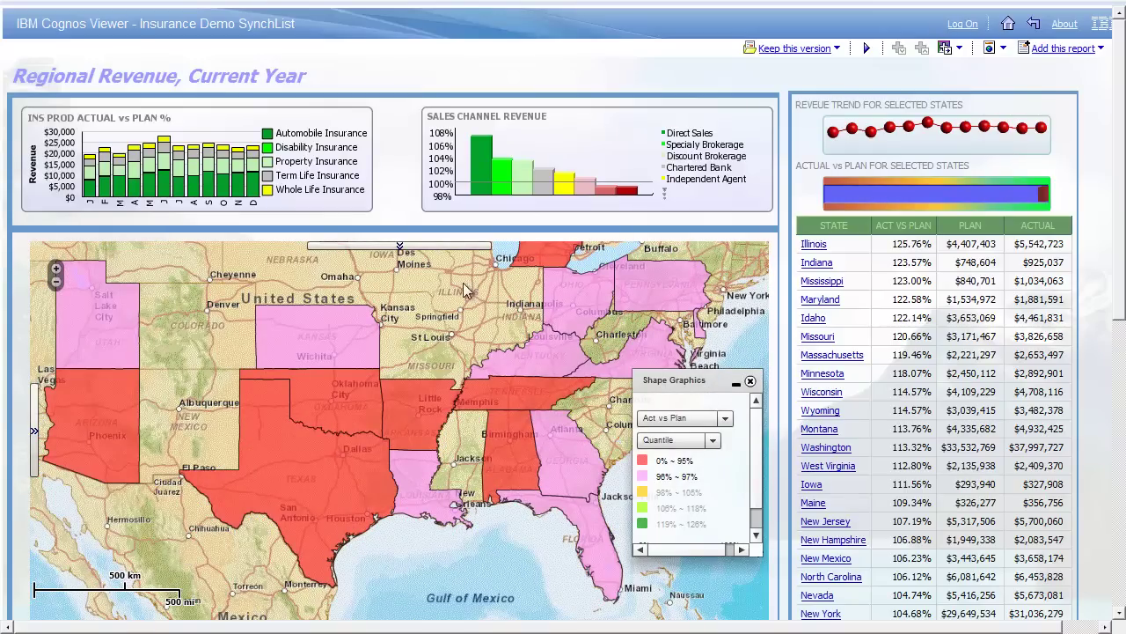
click(399, 245)
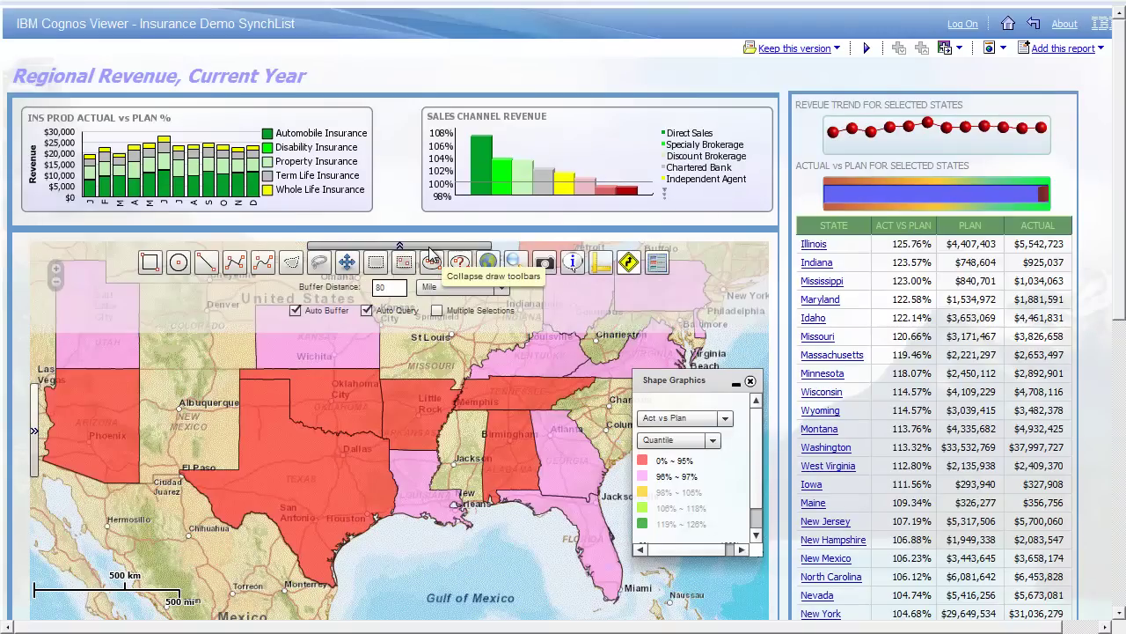
double_click(386, 288)
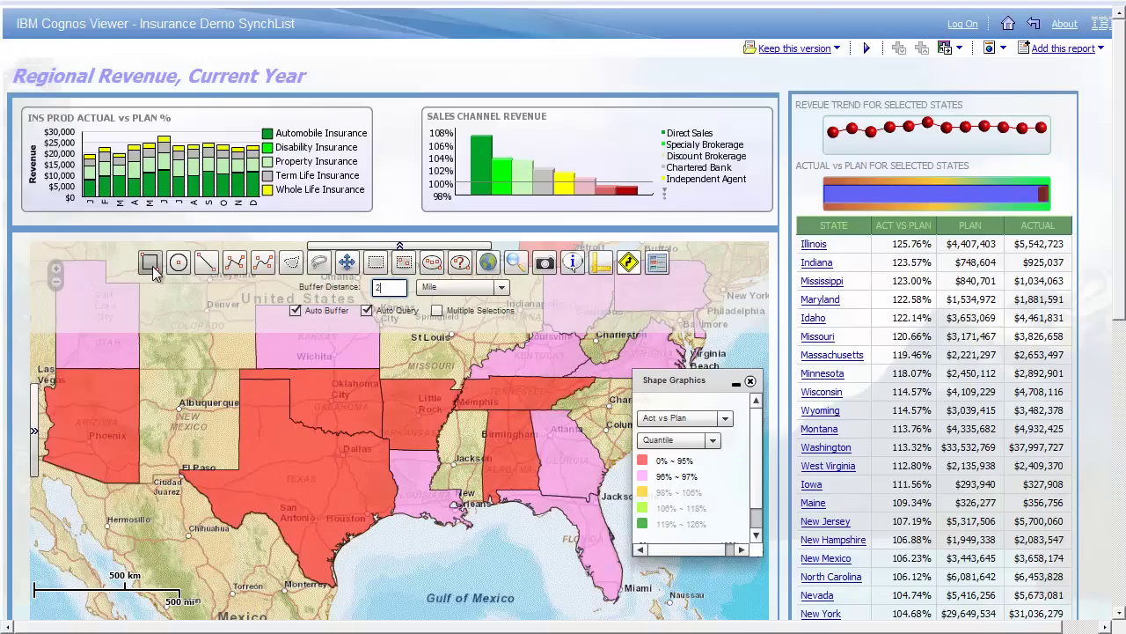
click(269, 266)
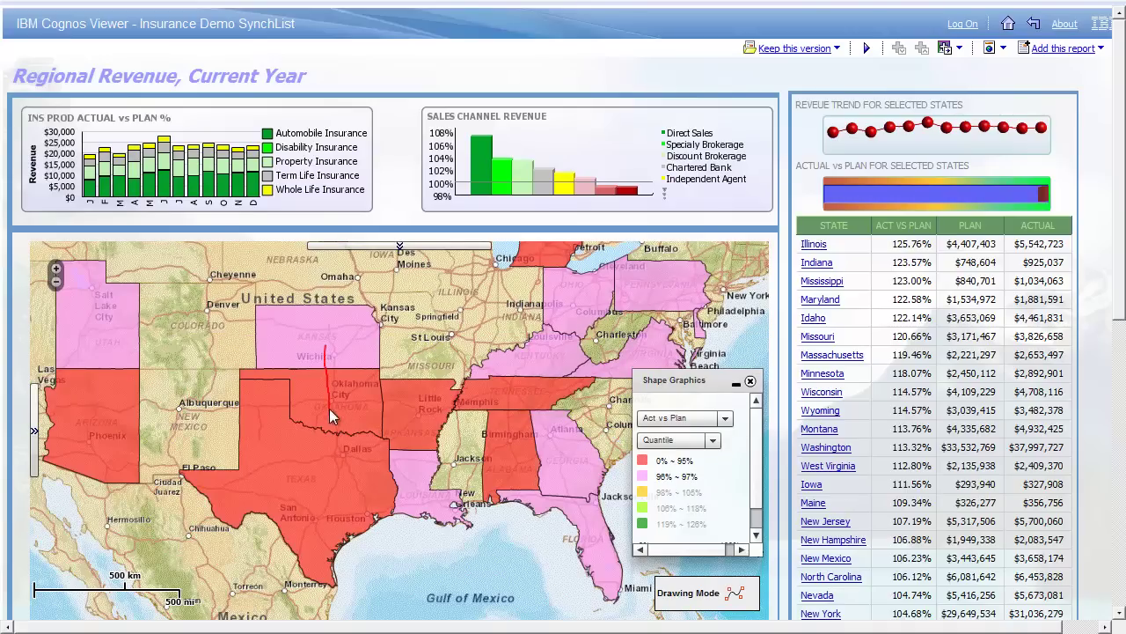
Draw a line from Oklahoma through Texas, Arkansas, Alabama and Georgia north into Ohio.
mouse_move(362, 489)
mouse_down()
mouse_move(405, 482)
mouse_move(417, 410)
mouse_move(492, 414)
mouse_up()
mouse_move(534, 470)
mouse_down()
mouse_move(563, 509)
mouse_move(556, 456)
mouse_up()
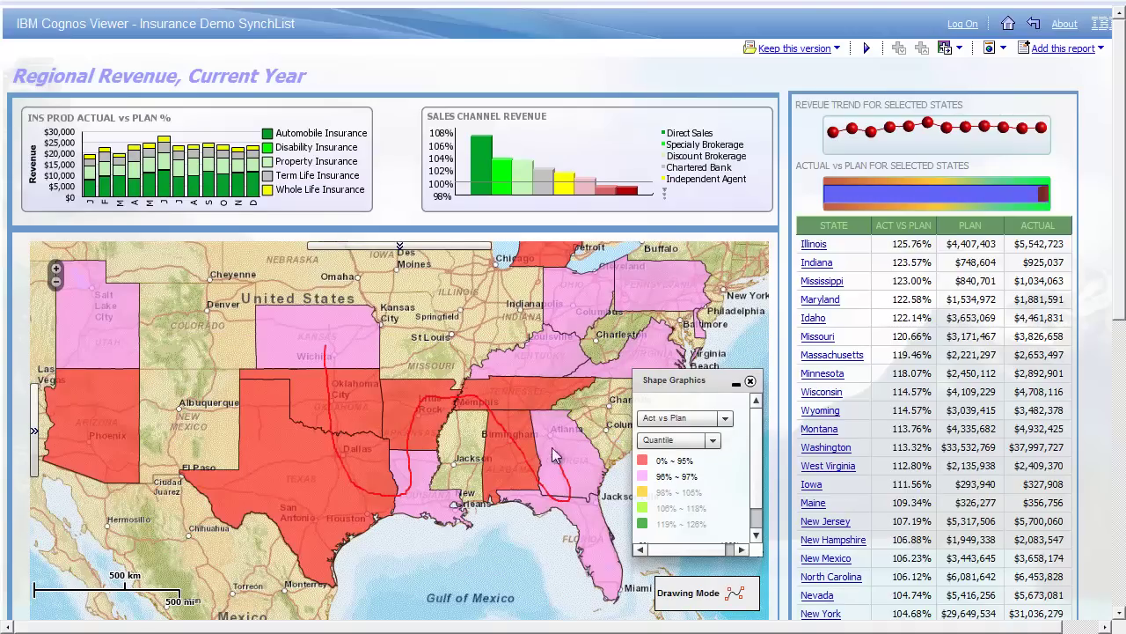
mouse_move(566, 367)
mouse_down()
mouse_move(585, 385)
mouse_move(547, 262)
mouse_move(563, 284)
mouse_move(629, 287)
mouse_up()
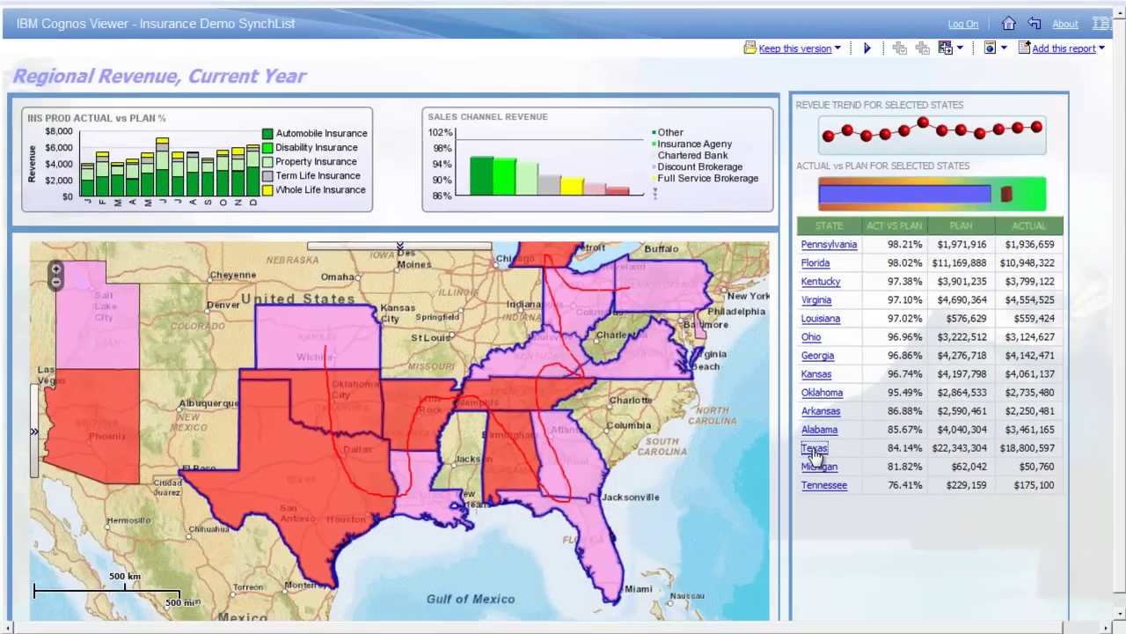
Zoom to Texas, pan west to Arizona, and drill through to Arizona's outlet details.
click(814, 447)
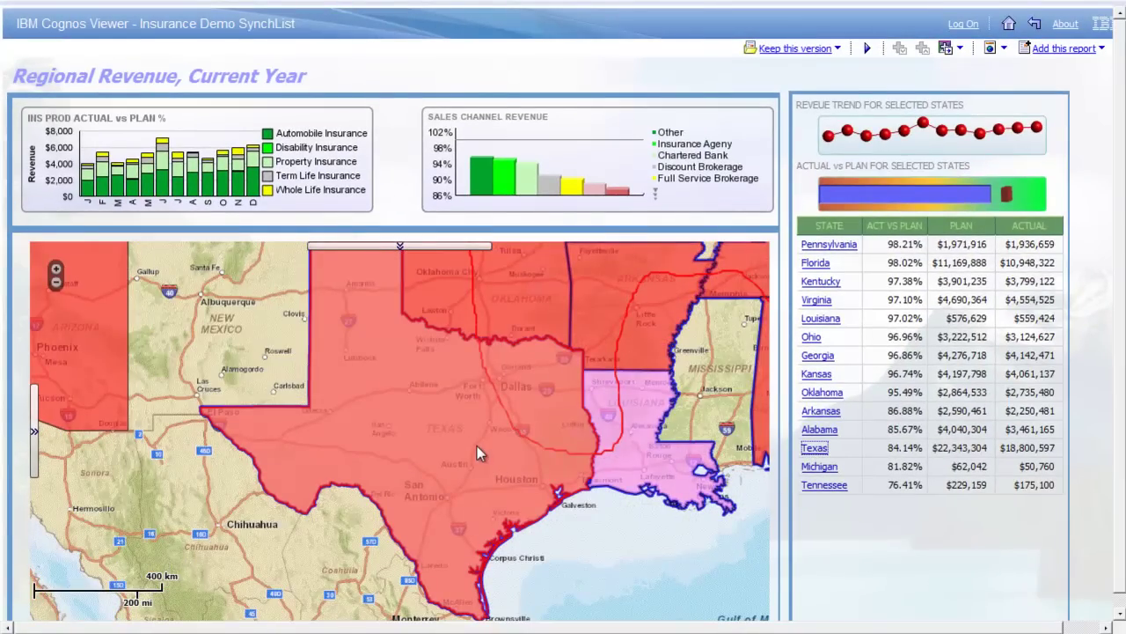
drag(189, 317, 481, 497)
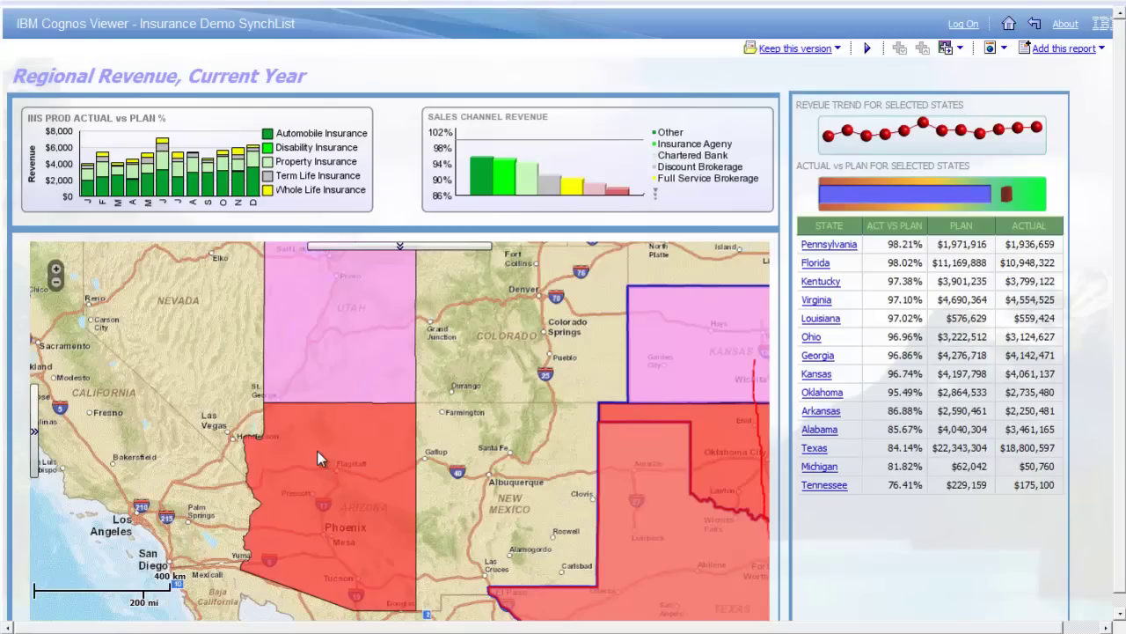
click(317, 452)
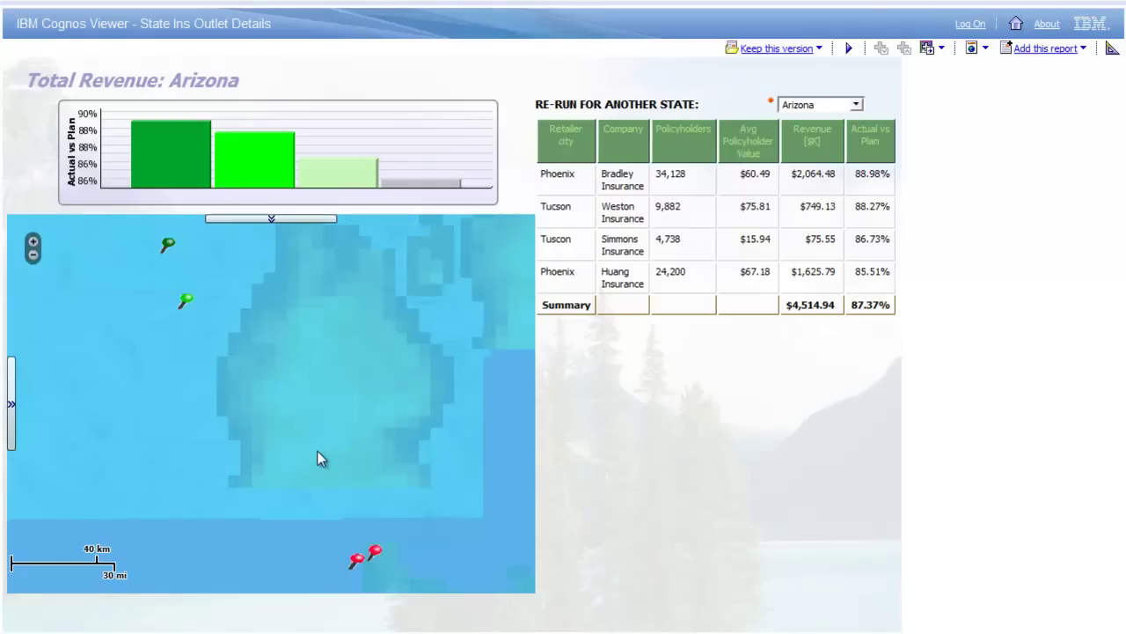
Lower the Arizona state shading opacity to 35 in Shape Graphics.
click(32, 253)
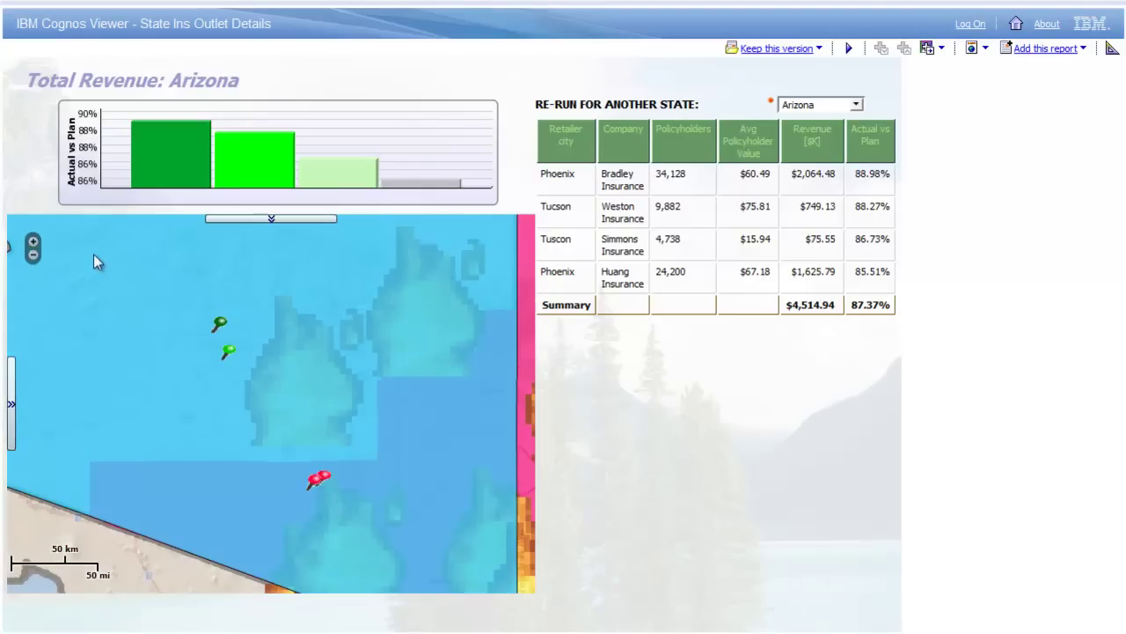
click(298, 218)
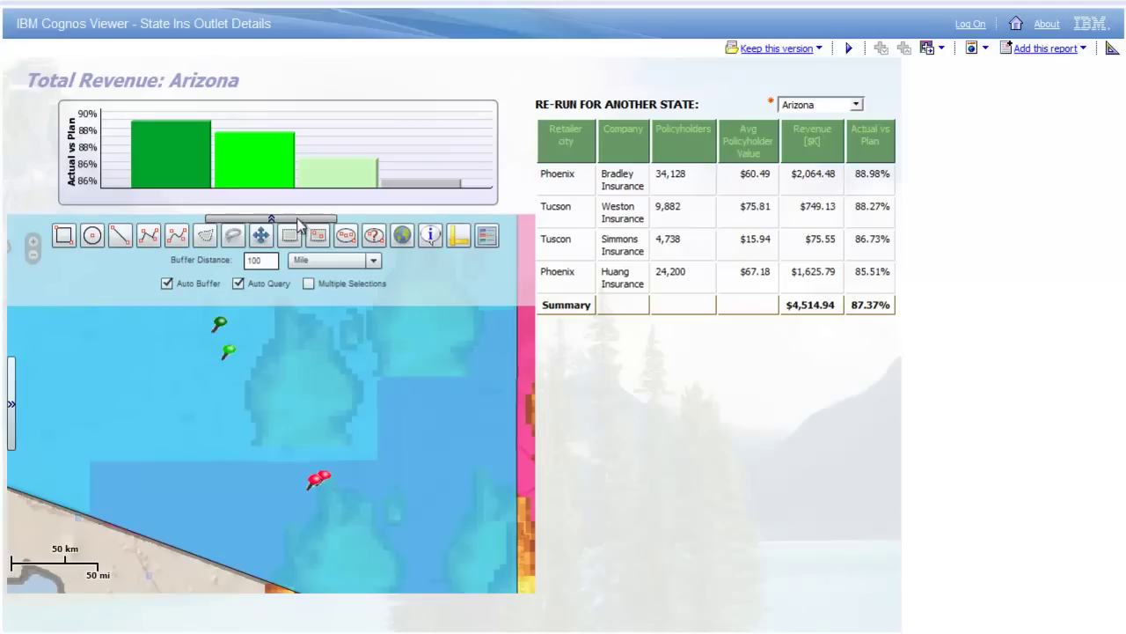
click(486, 236)
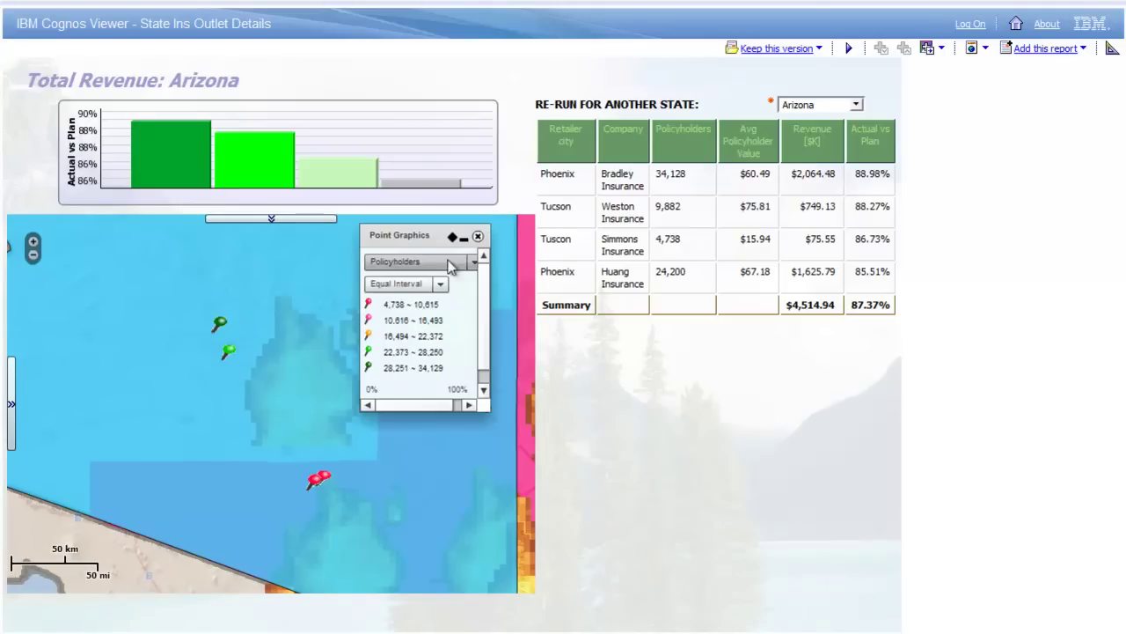
click(452, 238)
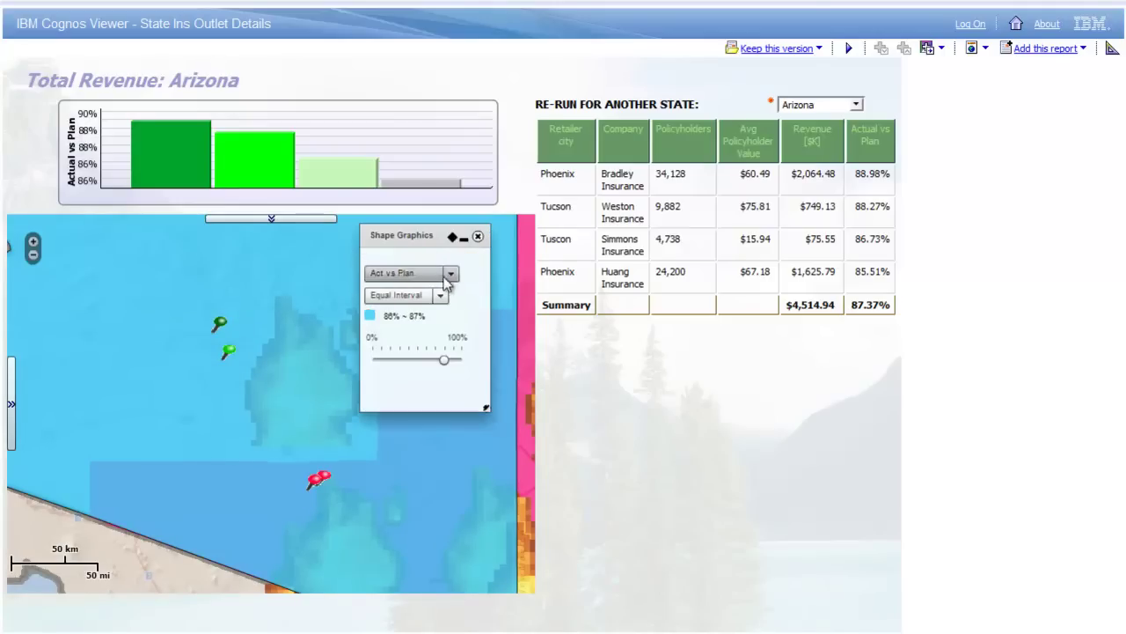
drag(442, 362, 404, 367)
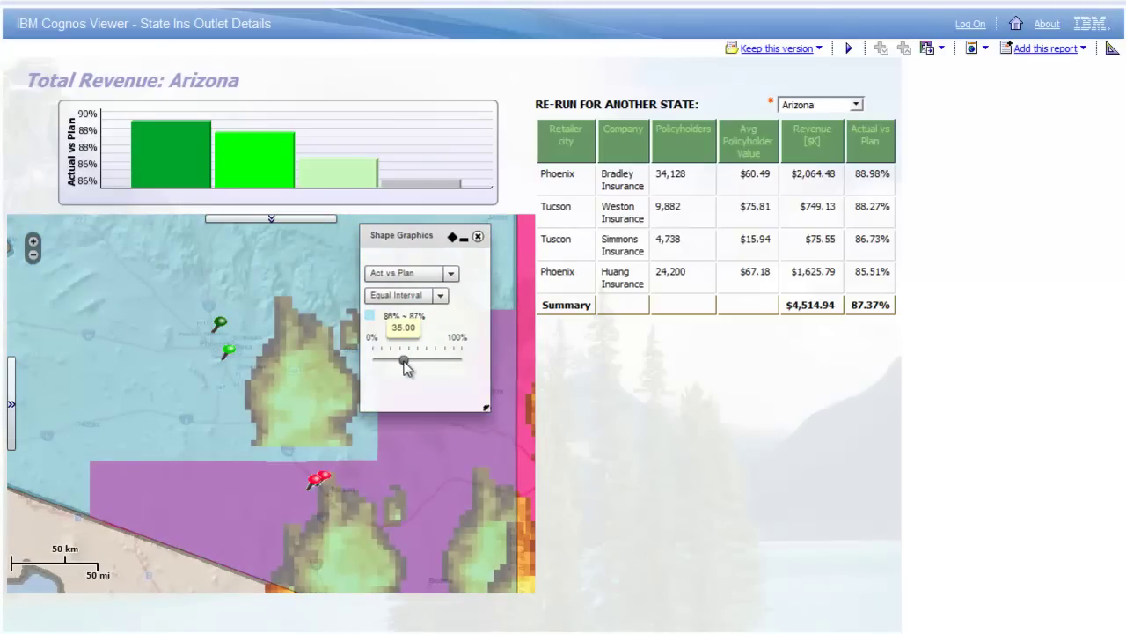
Colour the outlet pins by Avg Policyholder Value in Quantile classes, then close the legend.
click(452, 237)
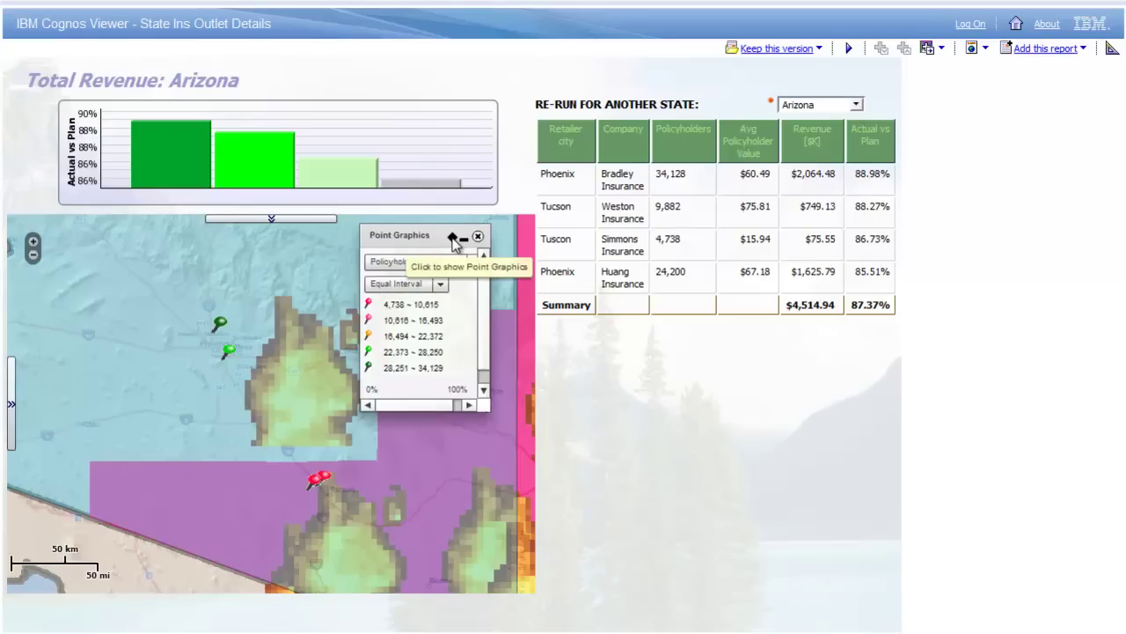
click(475, 263)
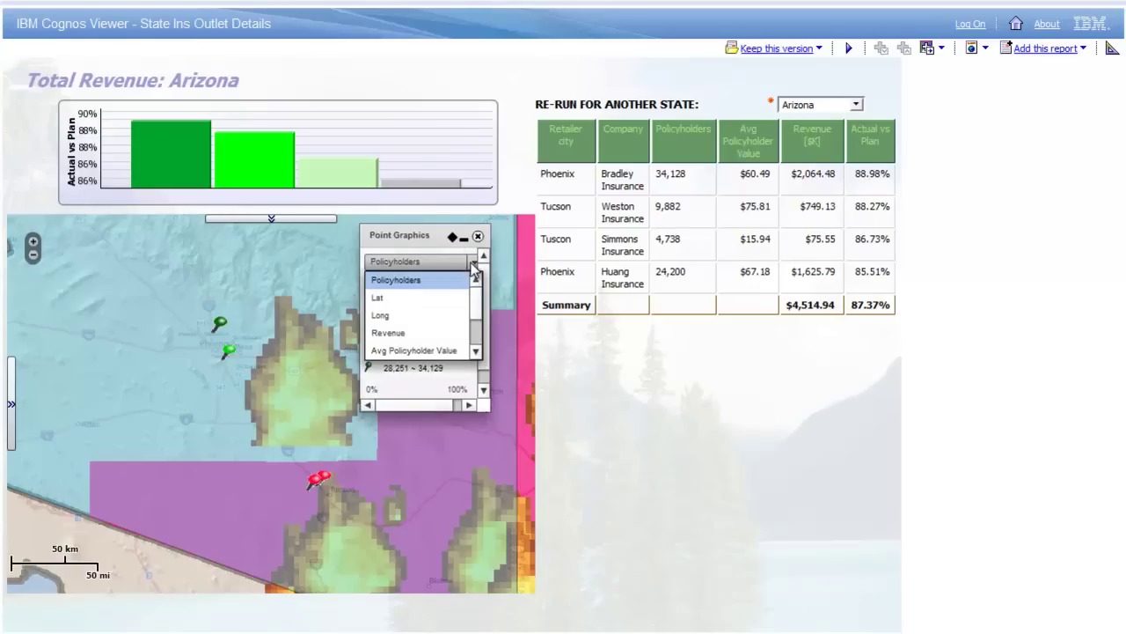
click(442, 350)
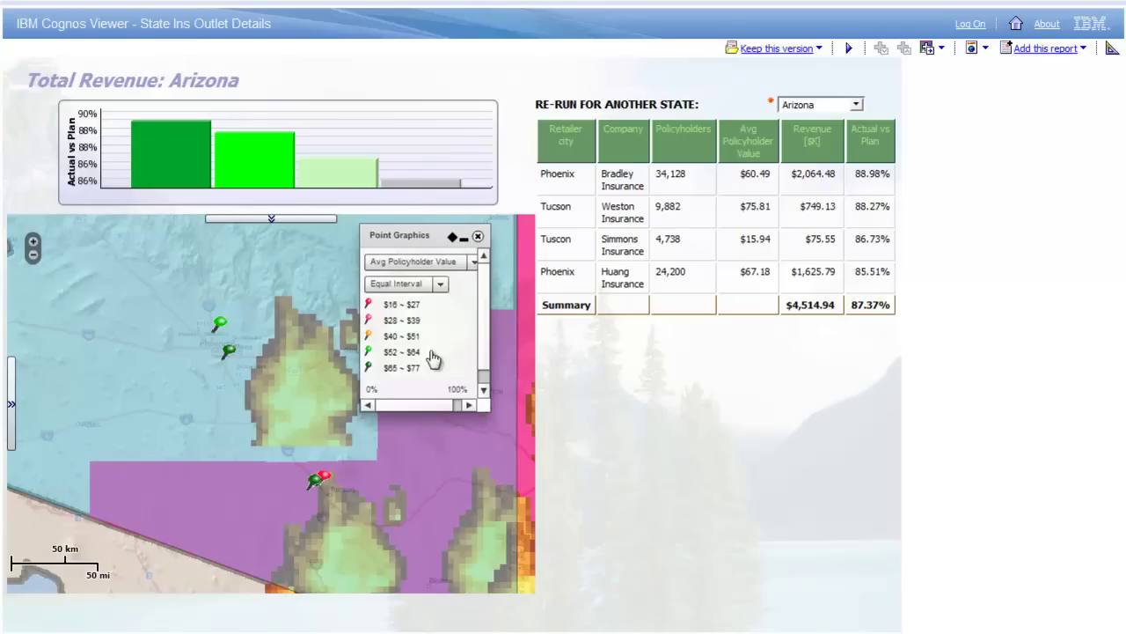
click(428, 283)
click(421, 316)
click(479, 237)
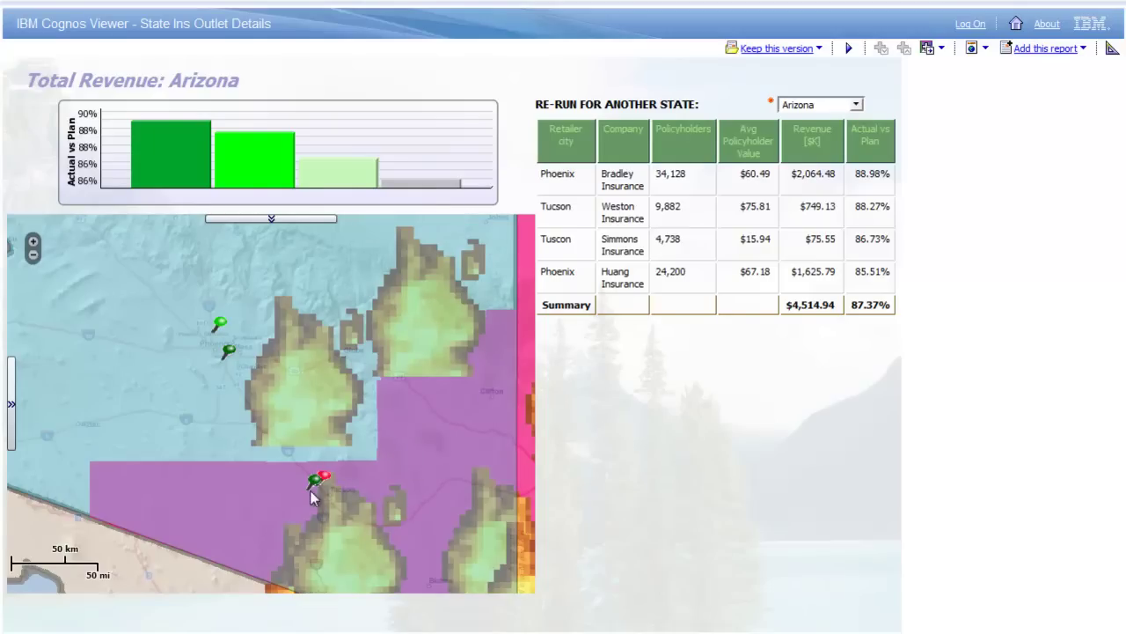
click(312, 220)
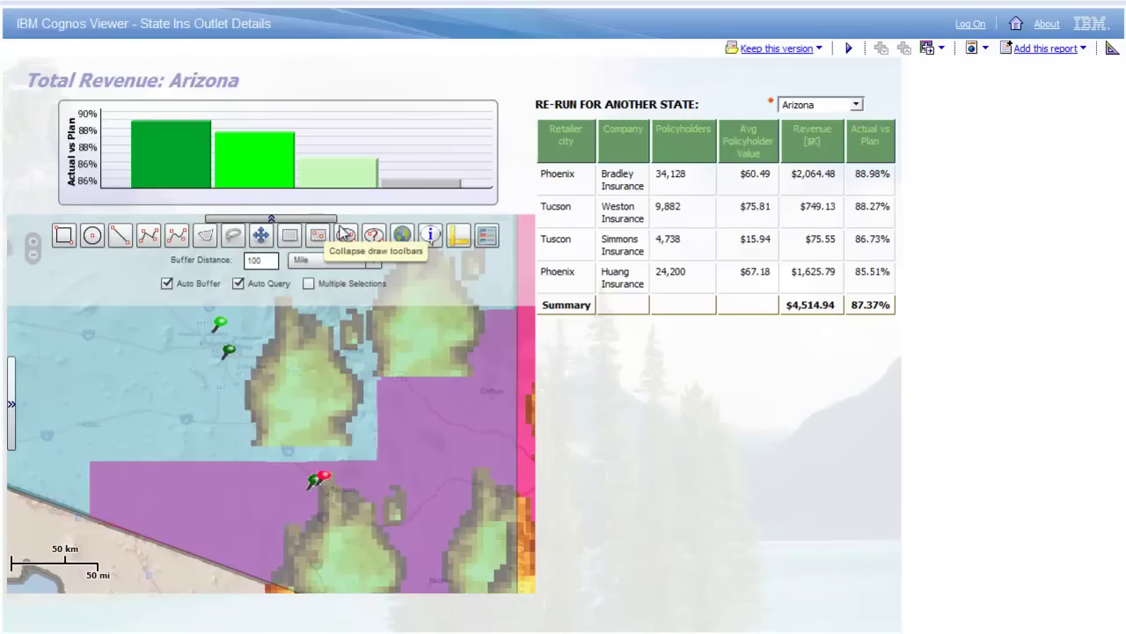
click(430, 237)
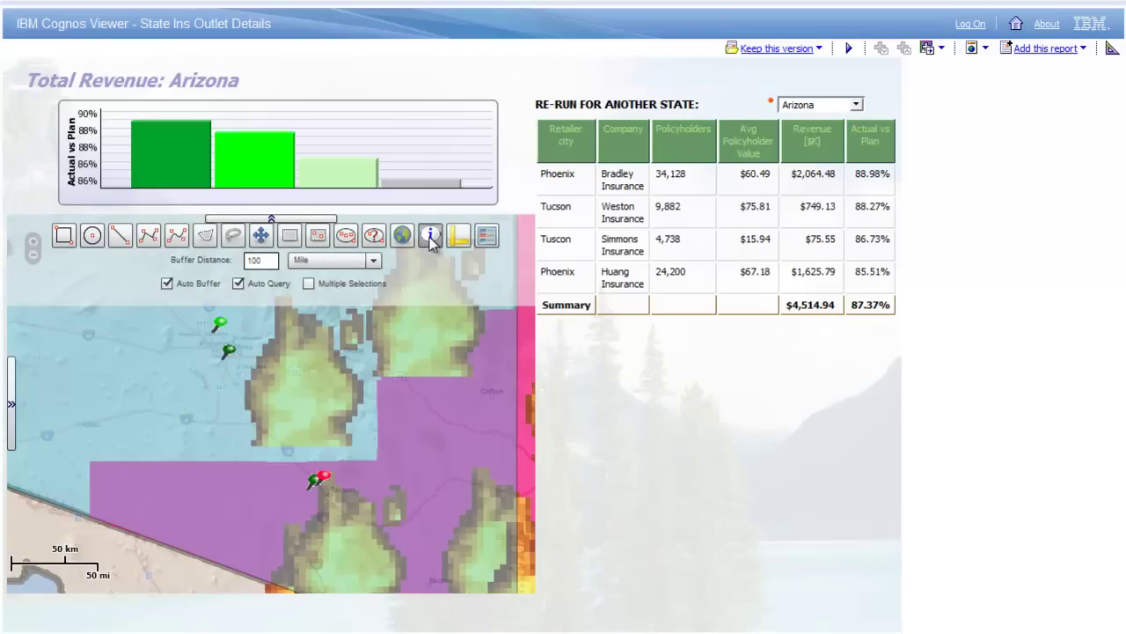
mouse_move(296, 313)
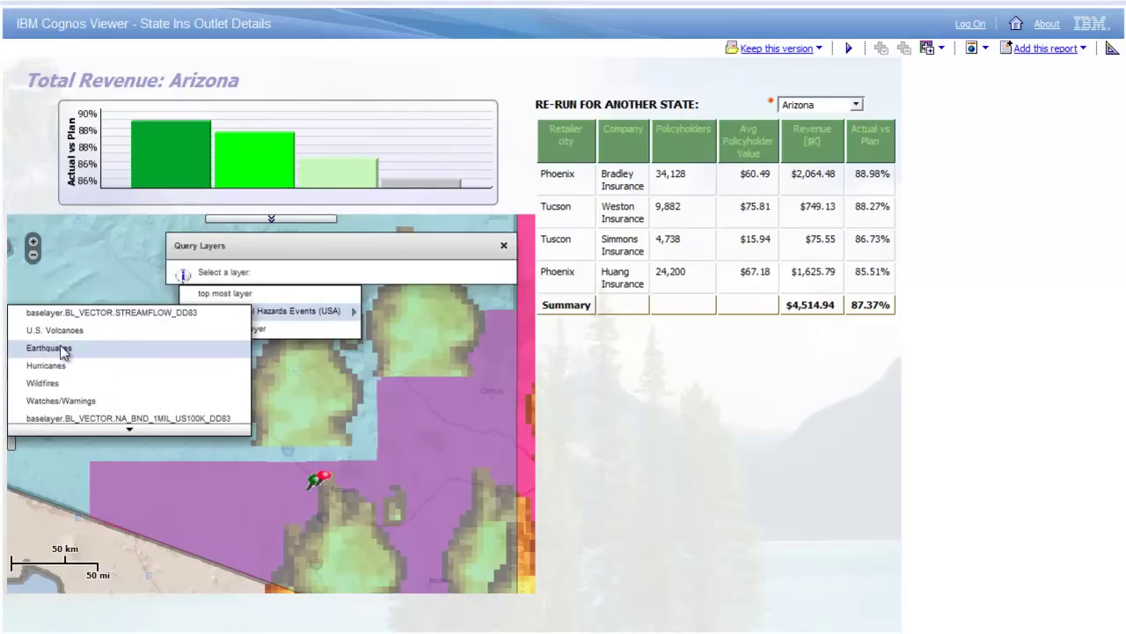
click(71, 400)
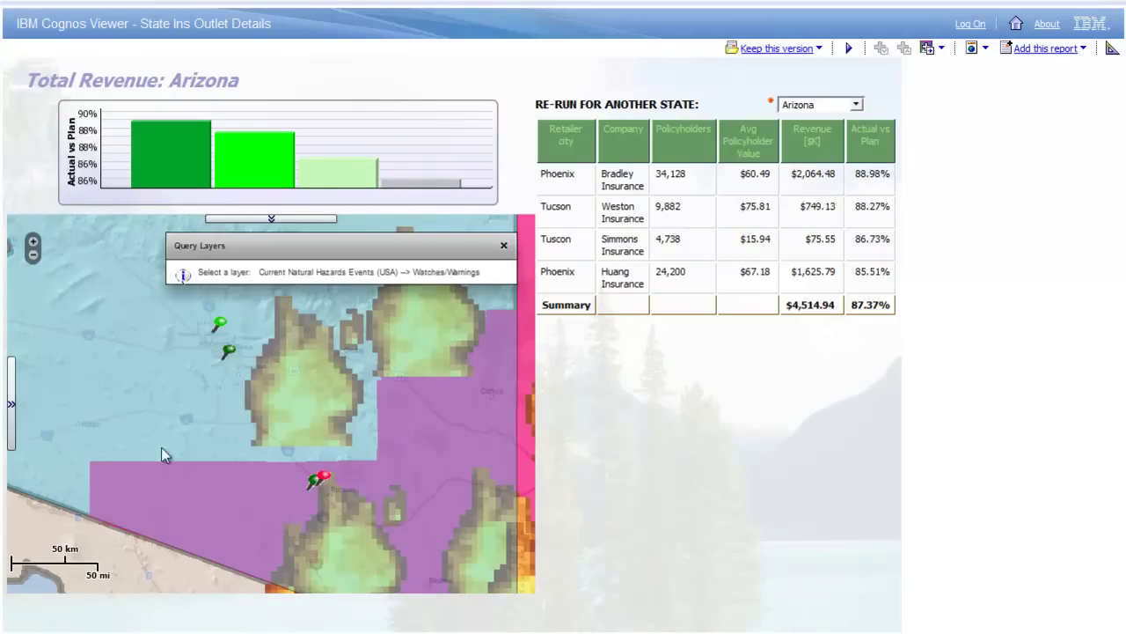
click(380, 473)
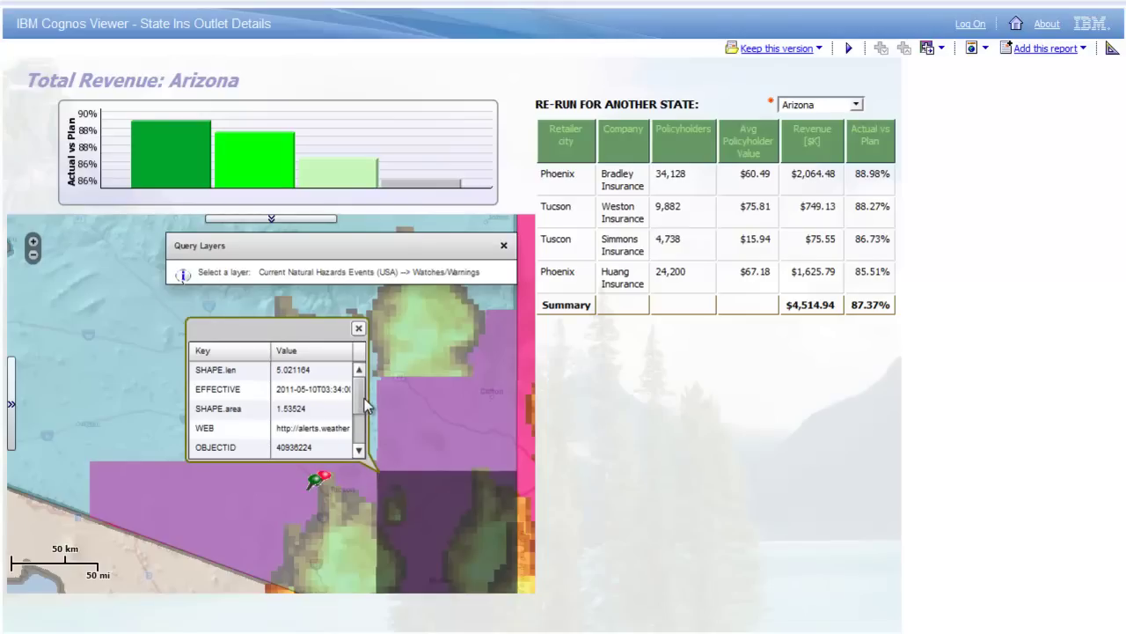
scroll(359, 401, down, 2)
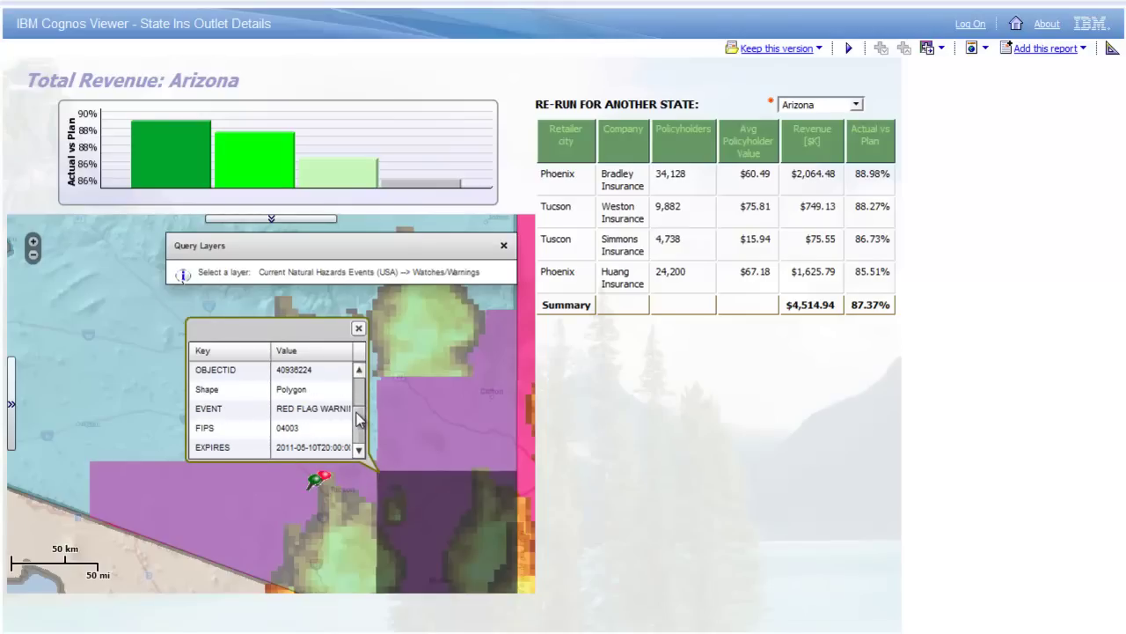
scroll(362, 398, down, 2)
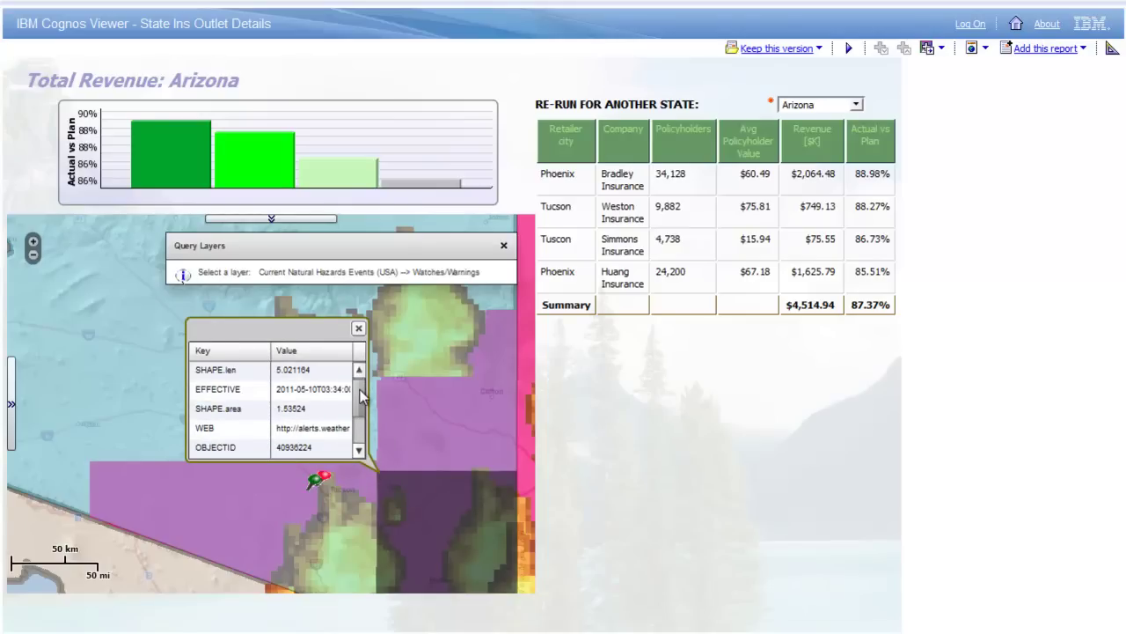
click(358, 328)
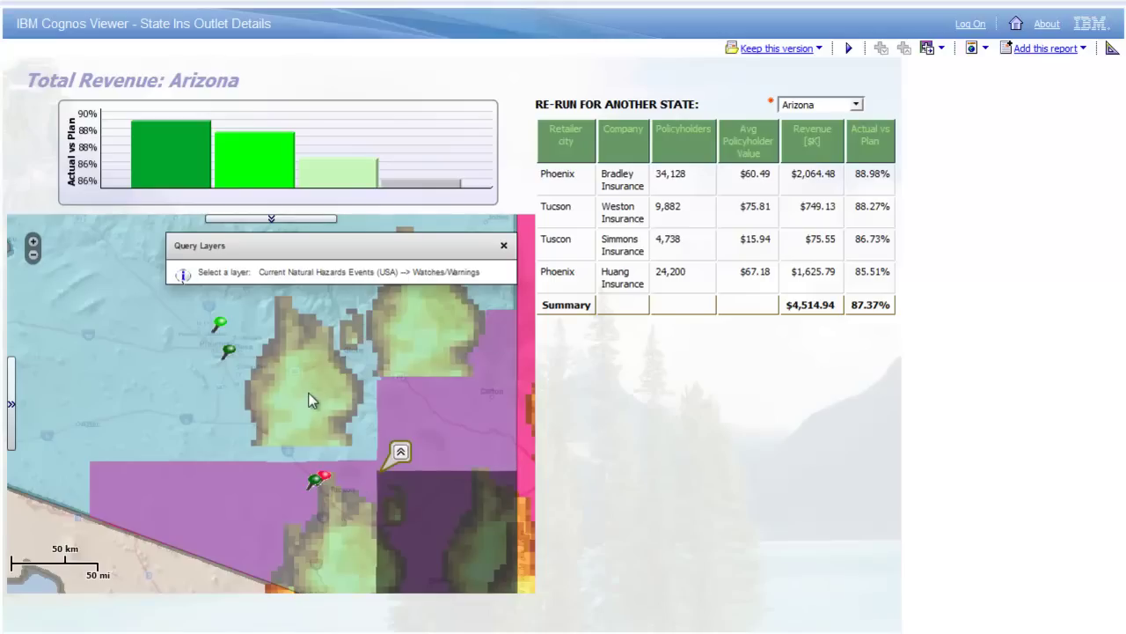
click(501, 246)
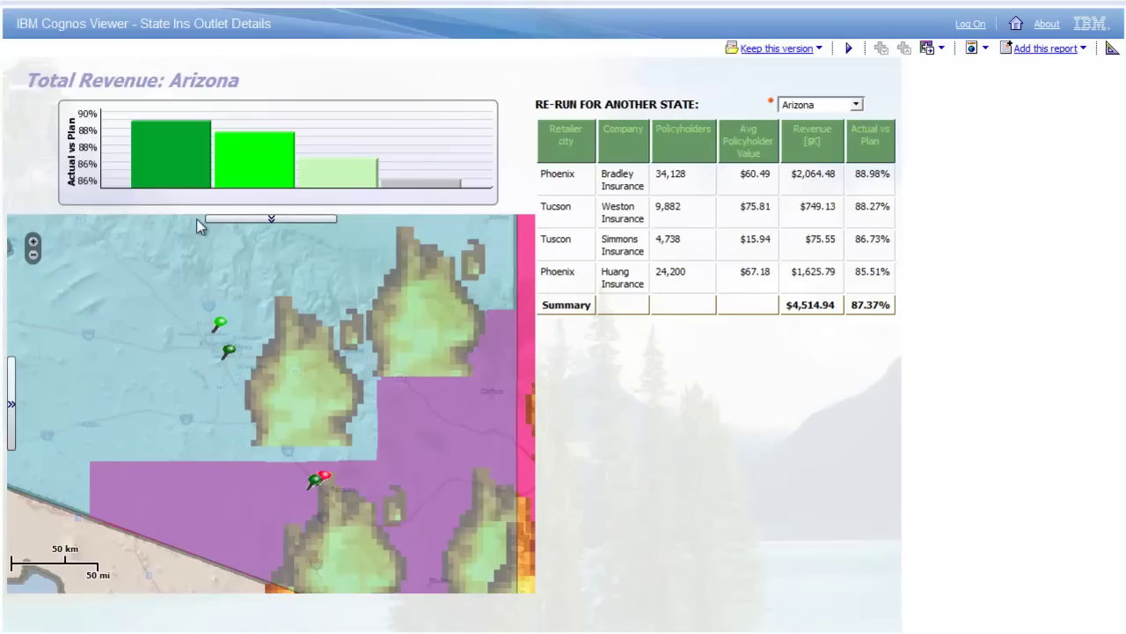
Select the two Tucson outlets with a freehand polygon, then reopen the drawing and buffer tools.
click(293, 218)
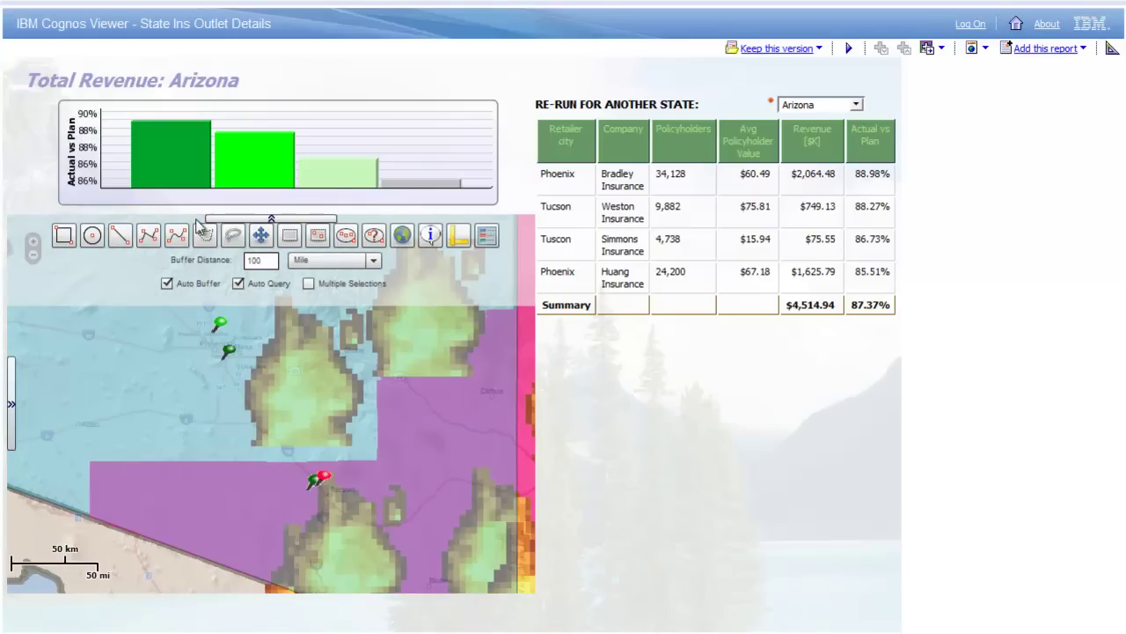
double_click(260, 261)
click(233, 235)
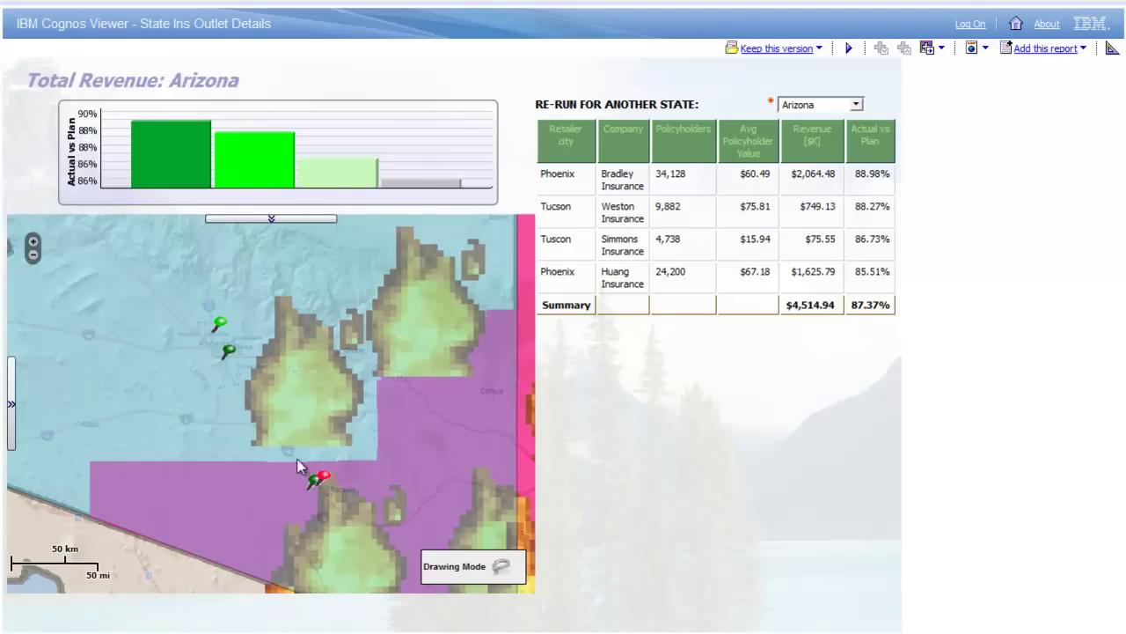
drag(313, 468, 322, 491)
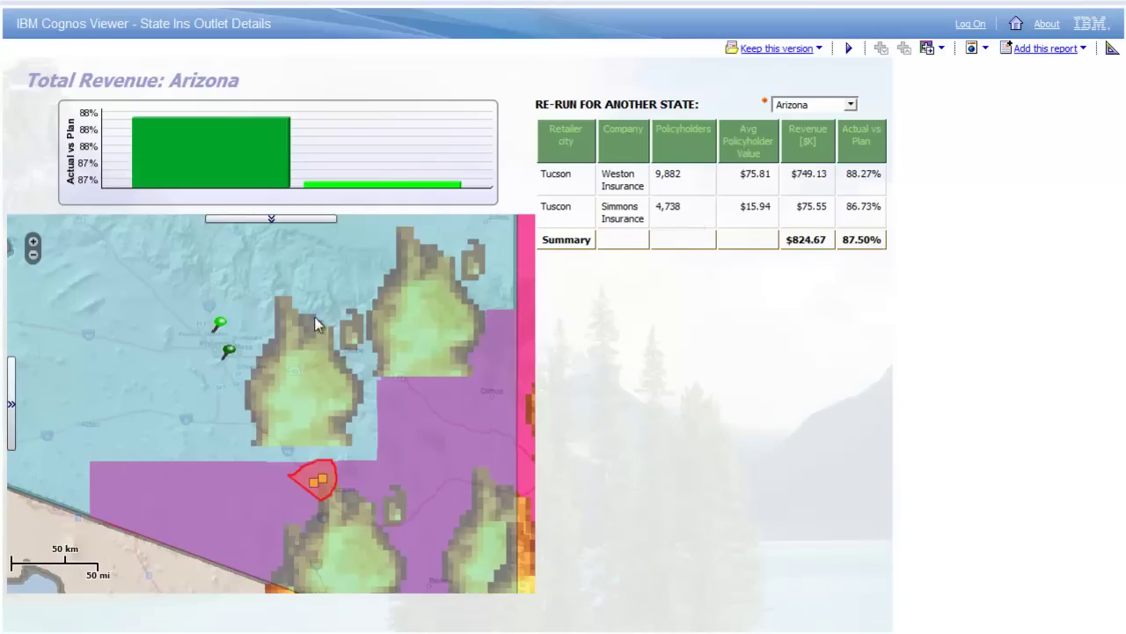
click(298, 221)
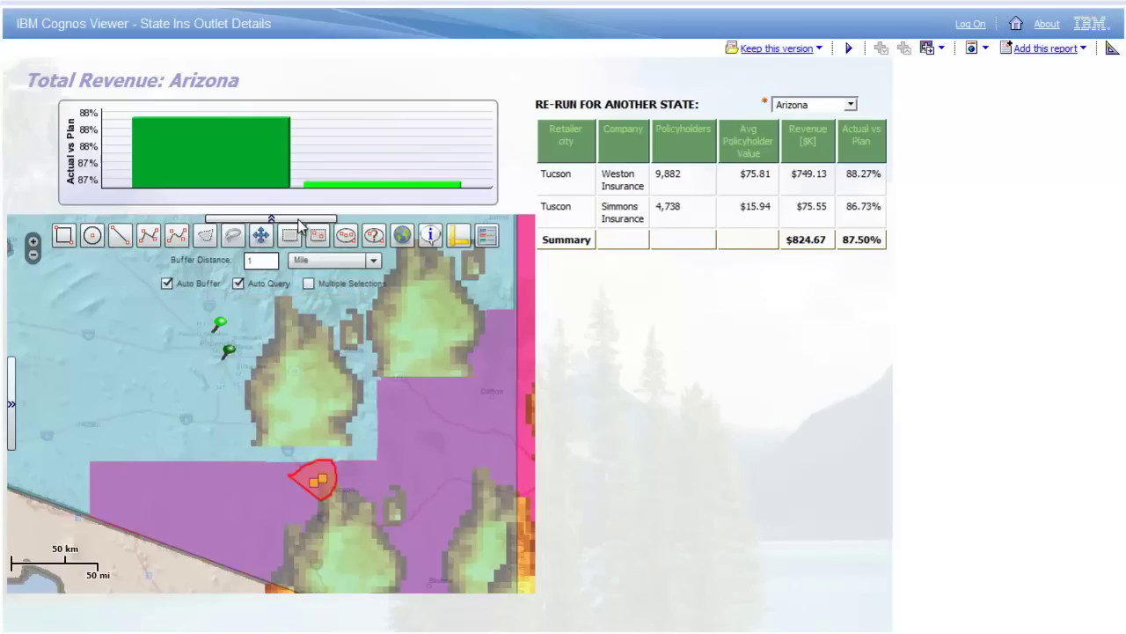
Measure a 39.7-mile path from the two green outlet pins with the Ruler, then close it.
click(459, 236)
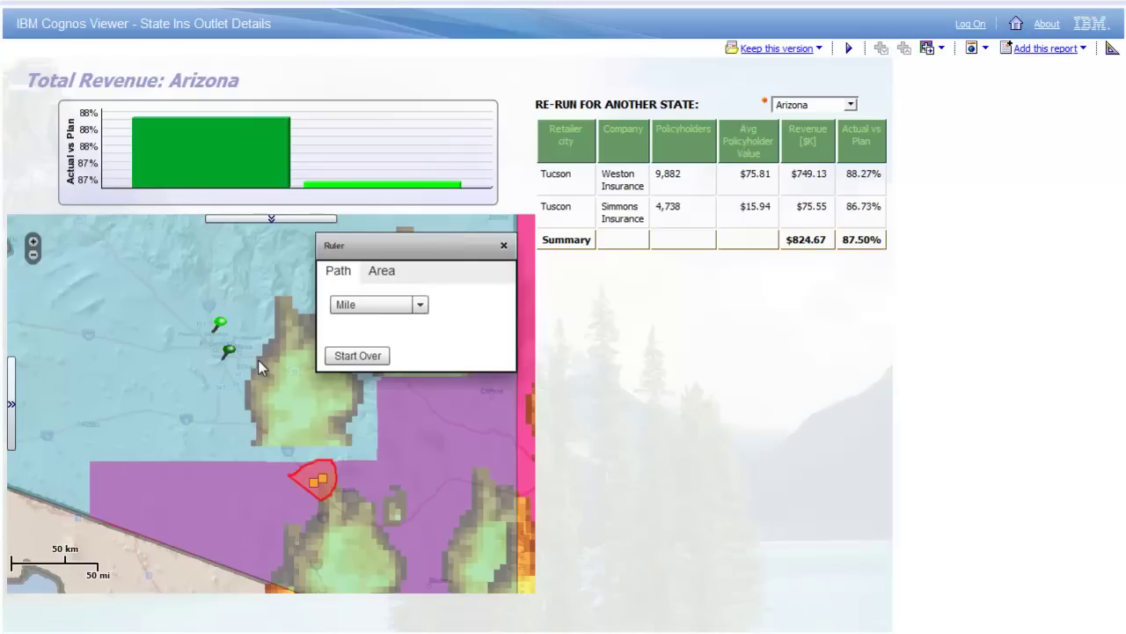
click(225, 357)
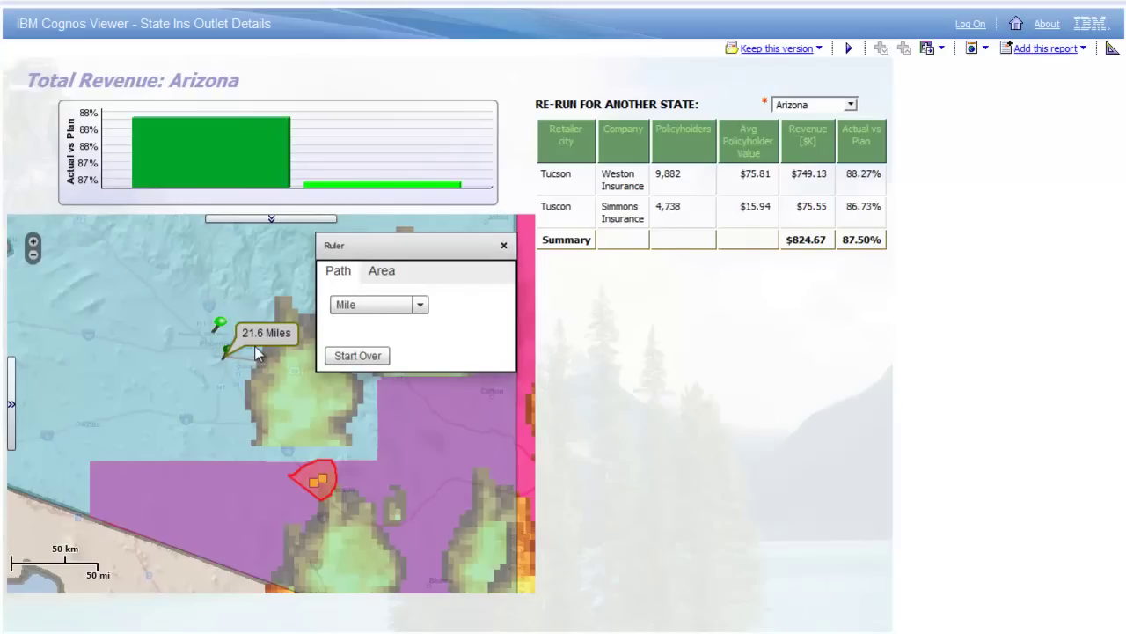
click(346, 356)
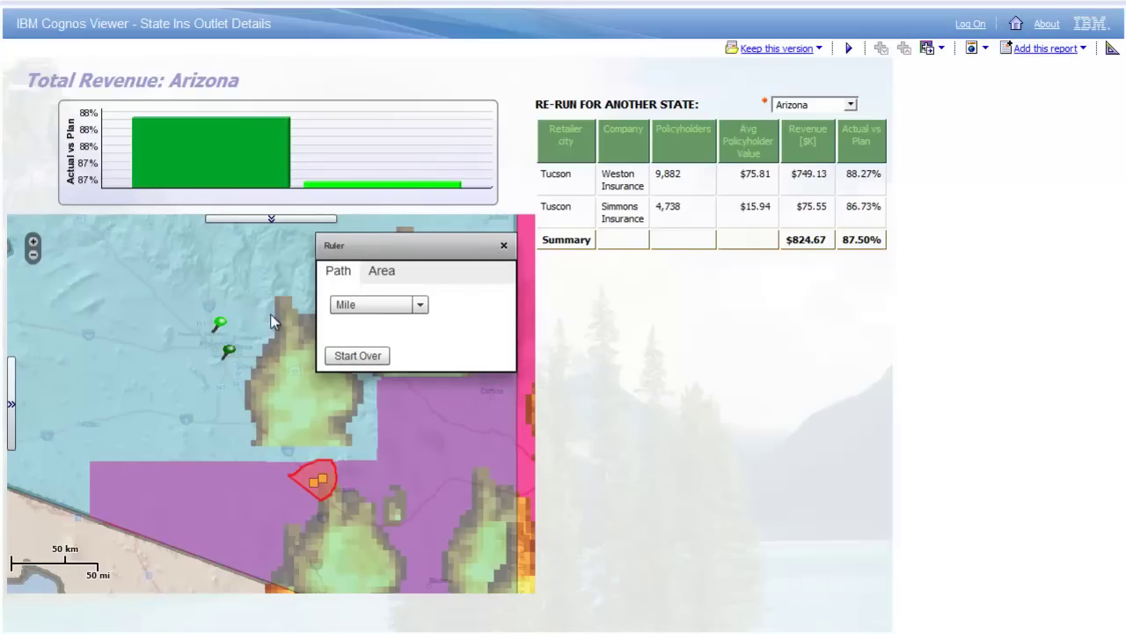
double_click(216, 330)
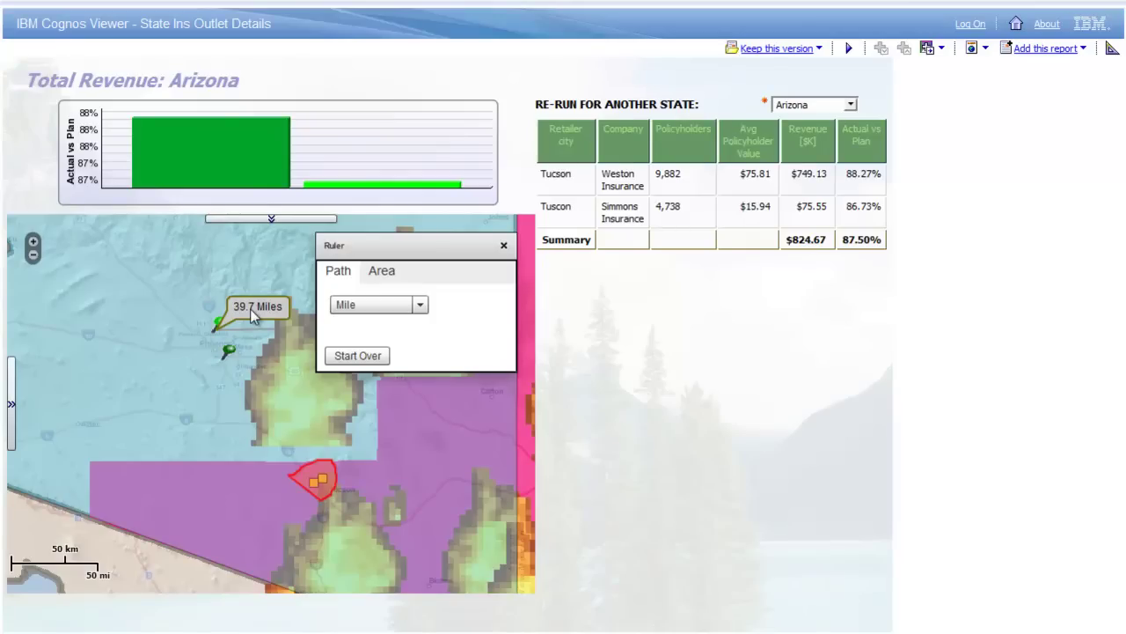
click(503, 245)
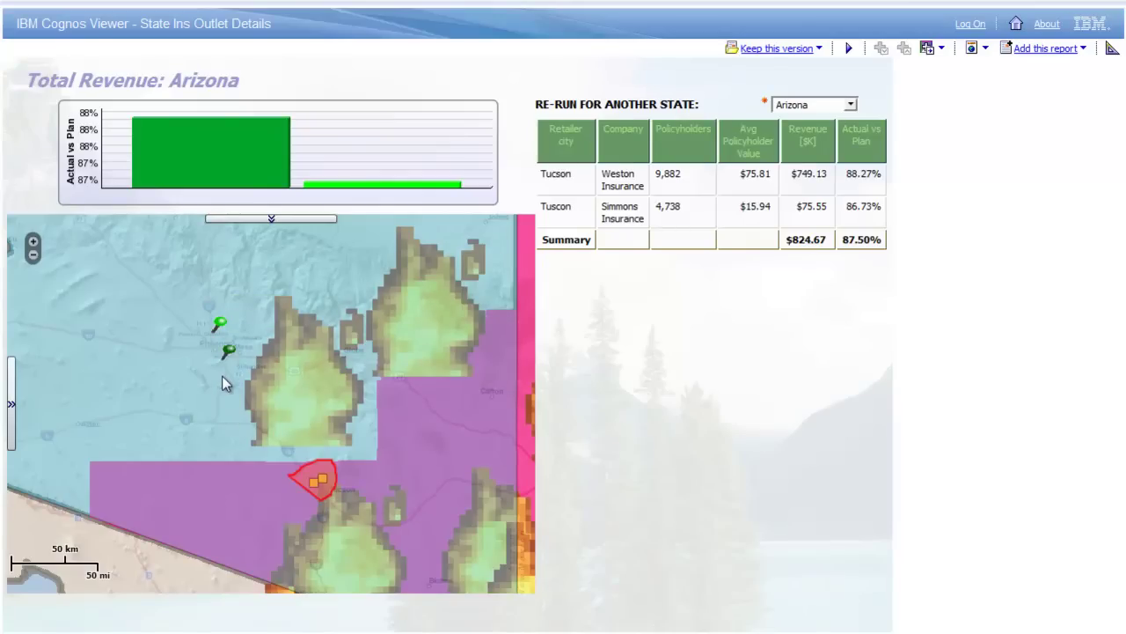
Re-run for California, hide the State layer, and zoom into the Los Angeles–San Diego coast.
click(857, 106)
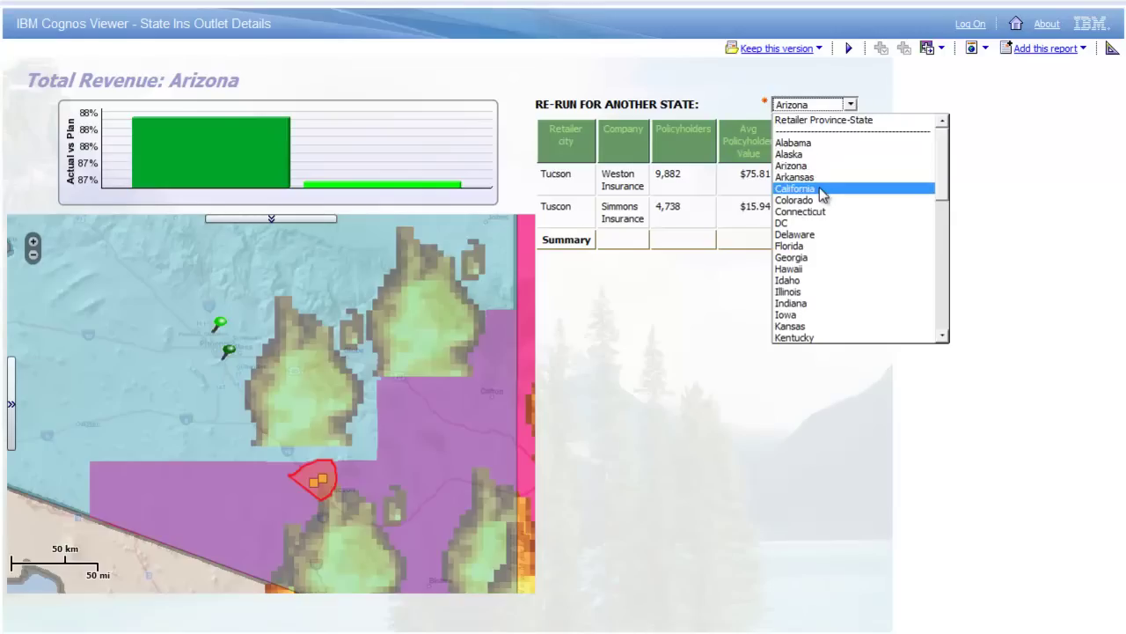
click(822, 191)
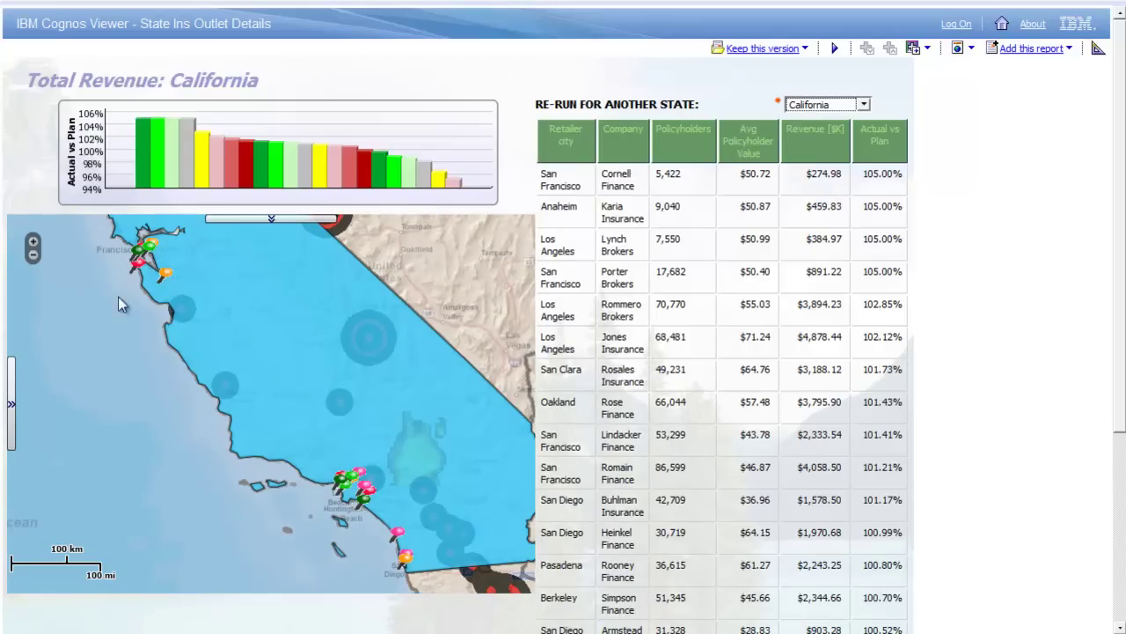
click(11, 380)
click(28, 260)
drag(303, 450, 460, 564)
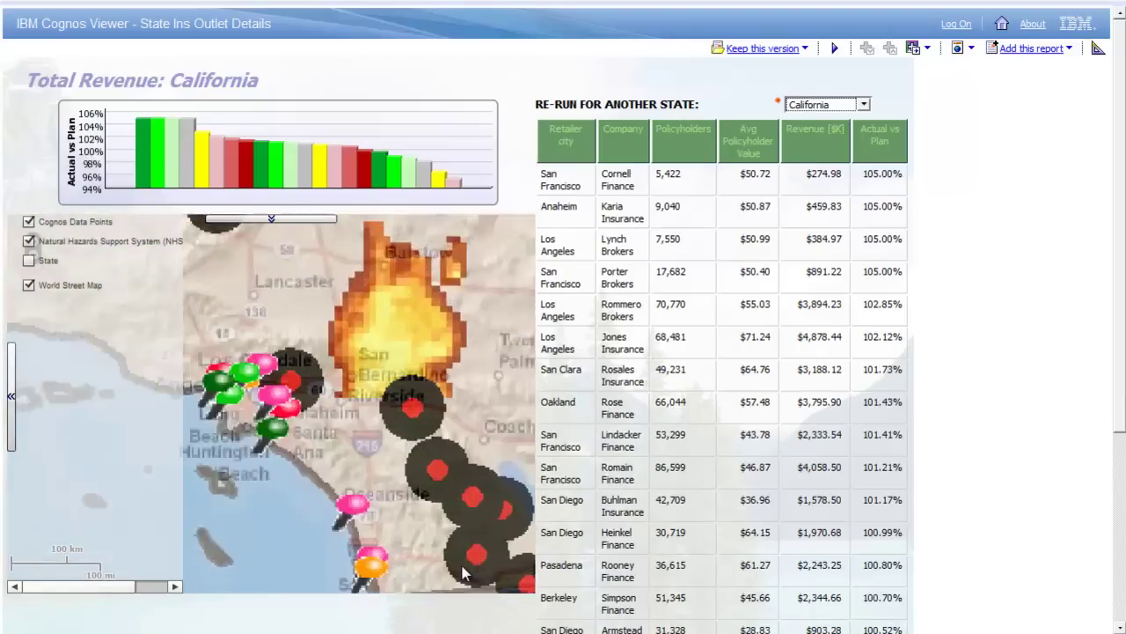
Set the Identify tool to the Current Natural Hazards Events Earthquakes layer.
click(12, 396)
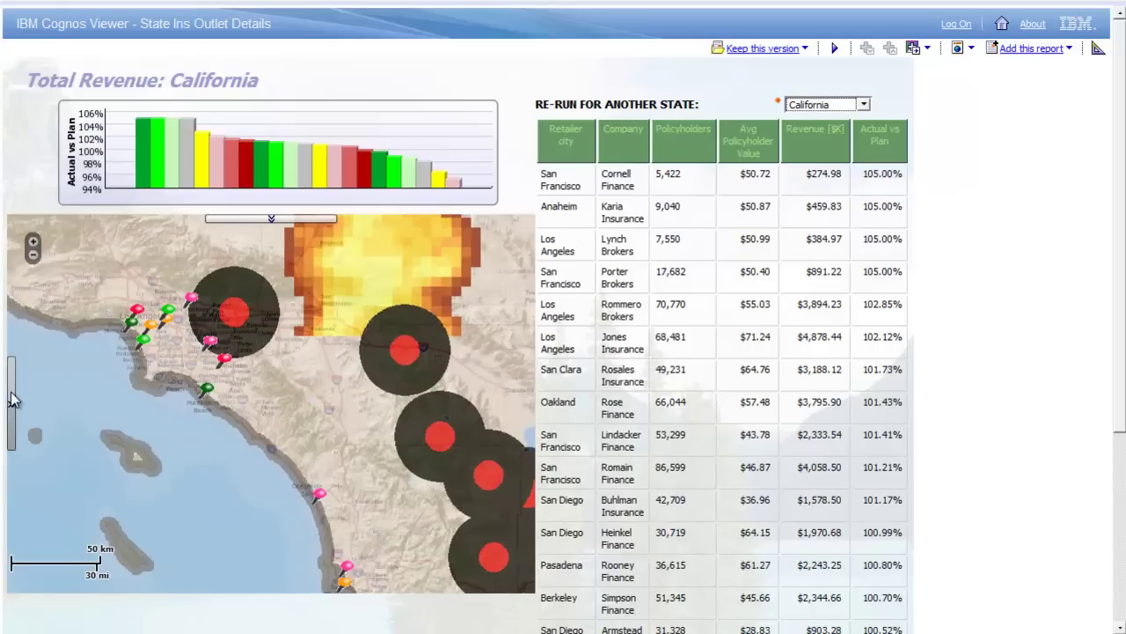
click(271, 218)
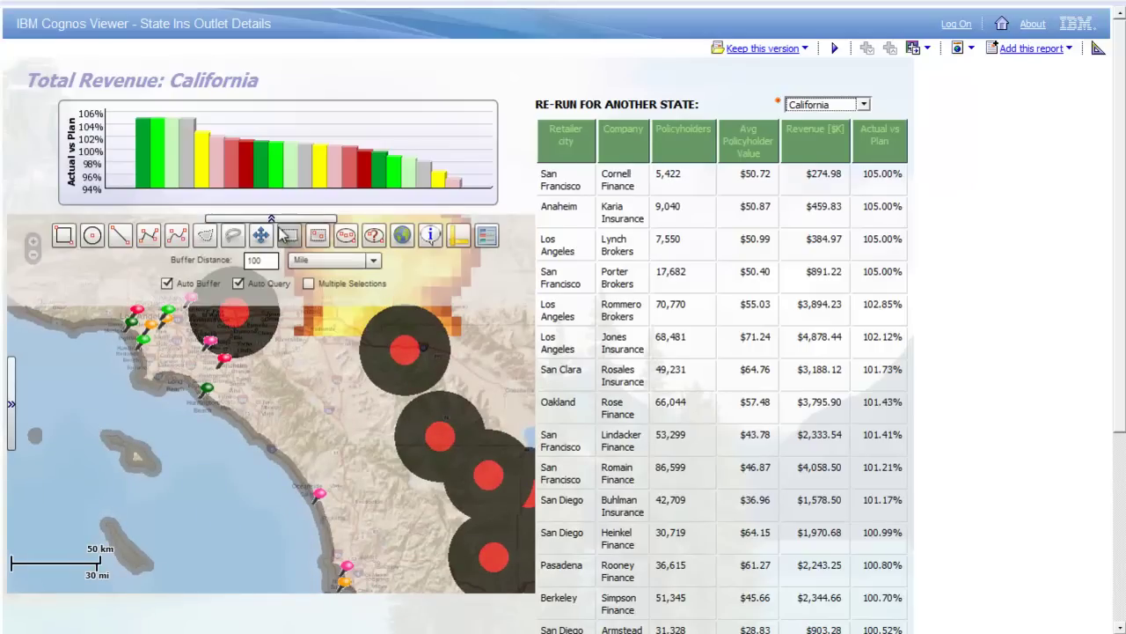
click(430, 235)
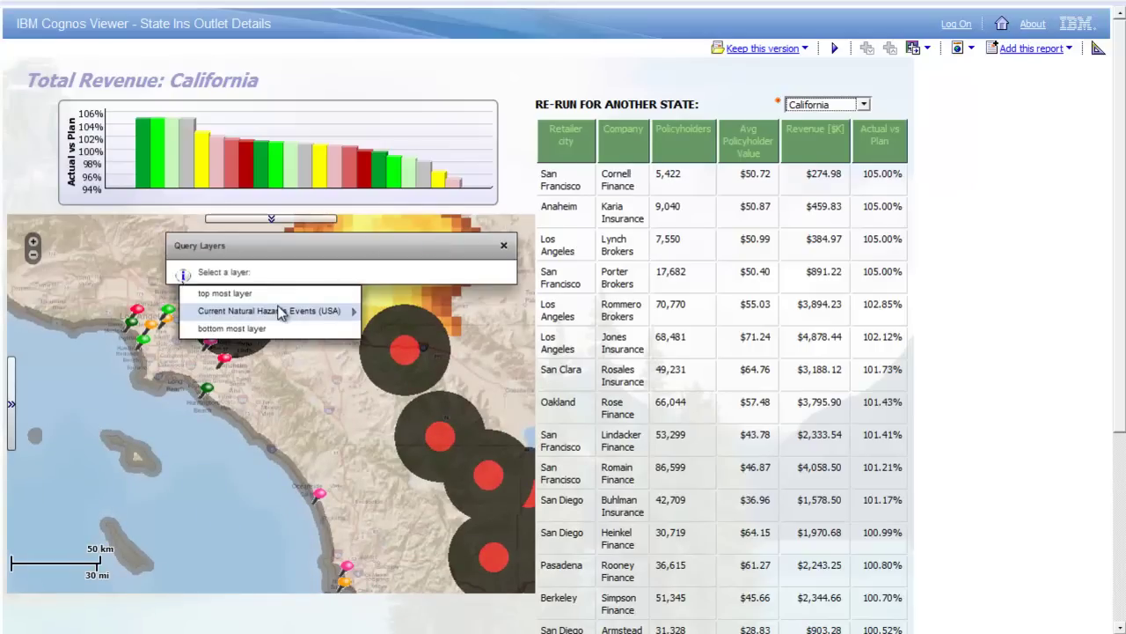
mouse_move(277, 311)
click(99, 349)
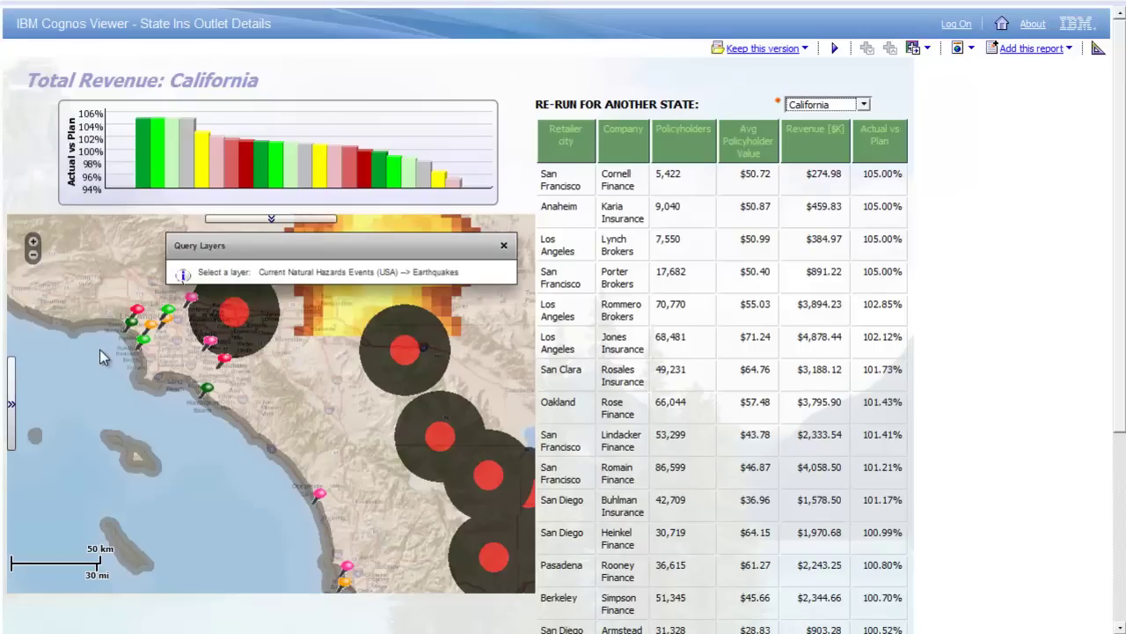
View the magnitude 2.6 Greater Los Angeles quake's details, then close them and stop identifying.
click(233, 314)
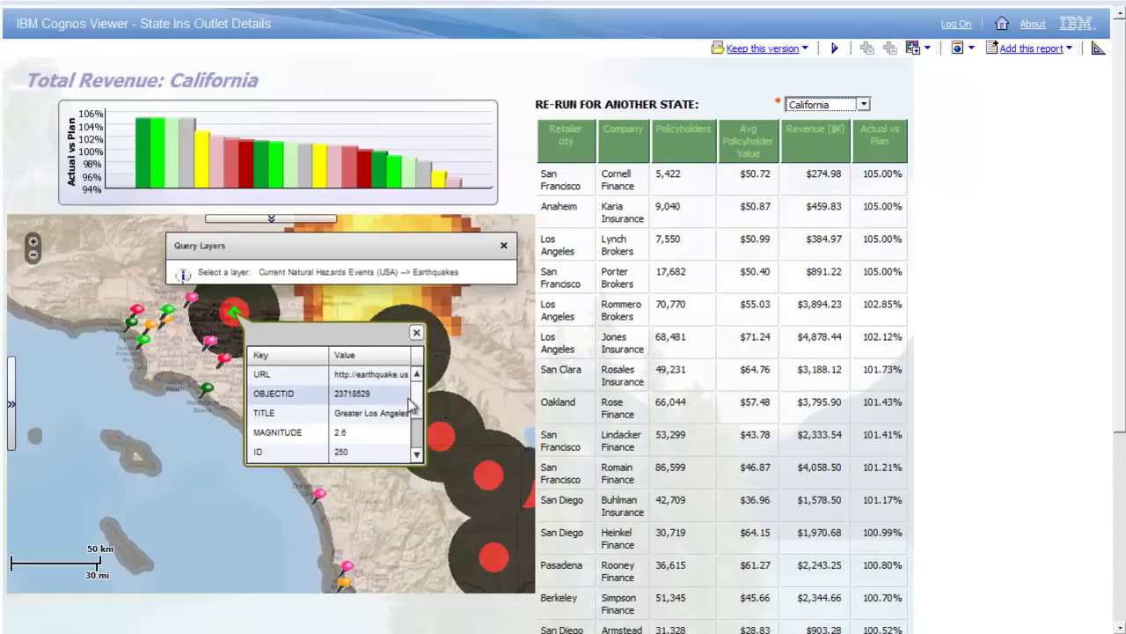
mouse_move(417, 396)
mouse_down()
mouse_move(417, 427)
mouse_move(417, 387)
mouse_up()
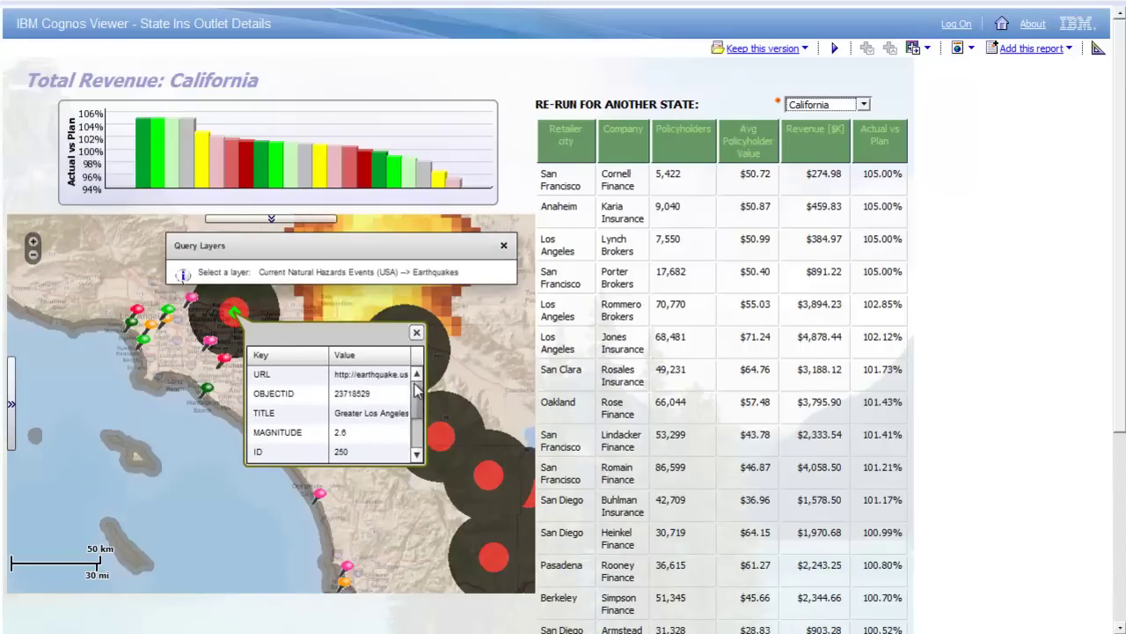
click(417, 333)
click(504, 246)
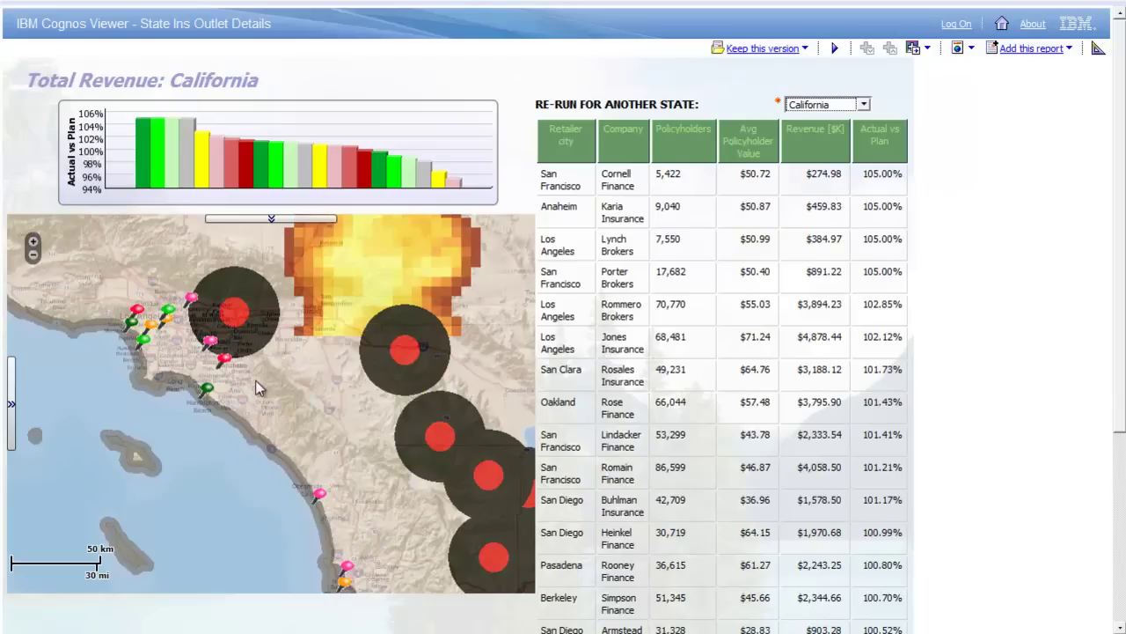
click(299, 219)
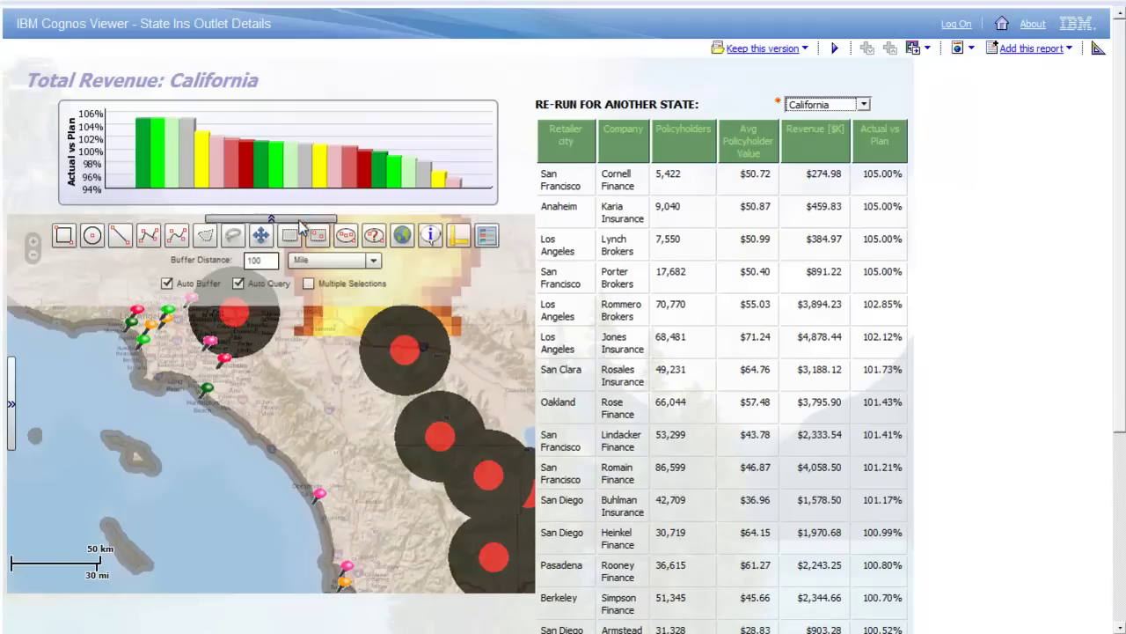
Set the buffer distance to 80 miles and draw a circle buffer on the Los Angeles earthquake to select nearby outlets.
double_click(254, 261)
text(80)
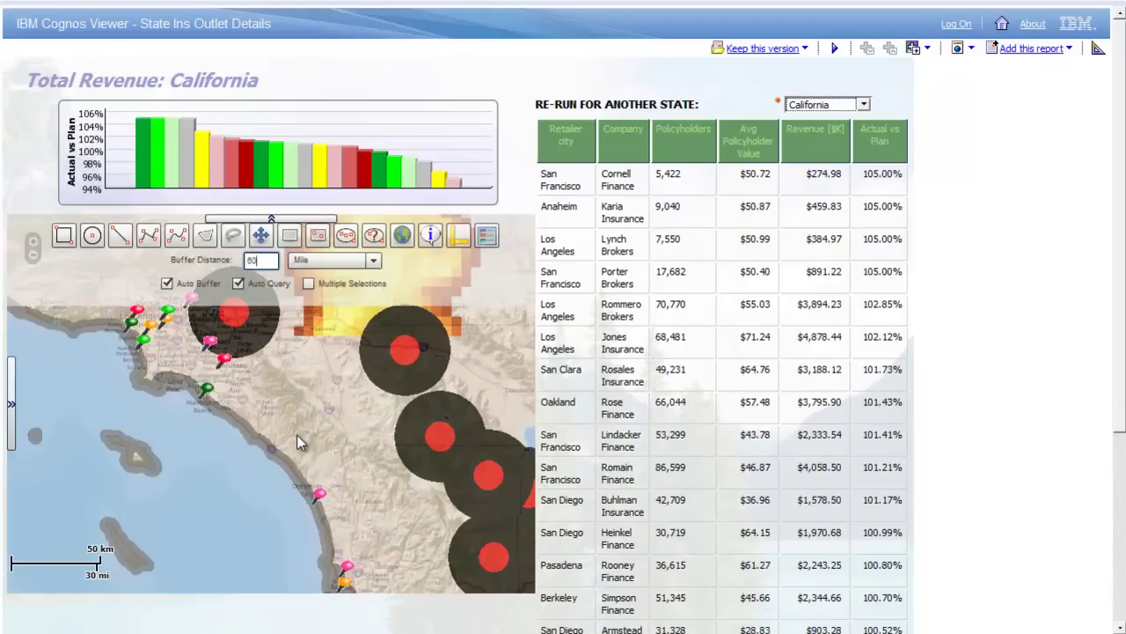
click(92, 235)
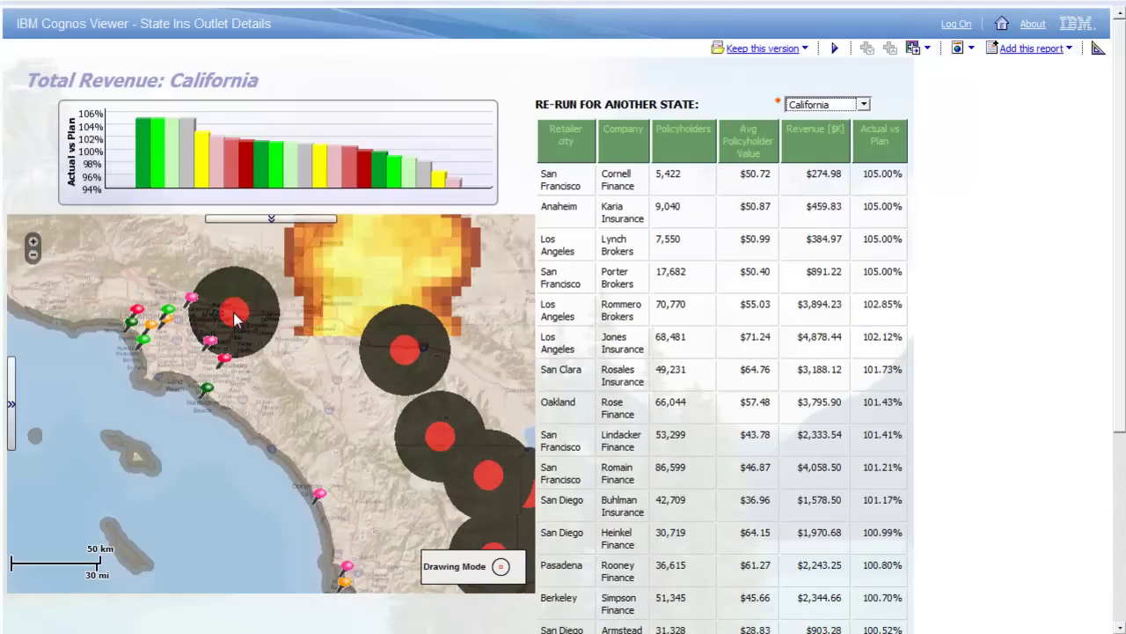
click(233, 332)
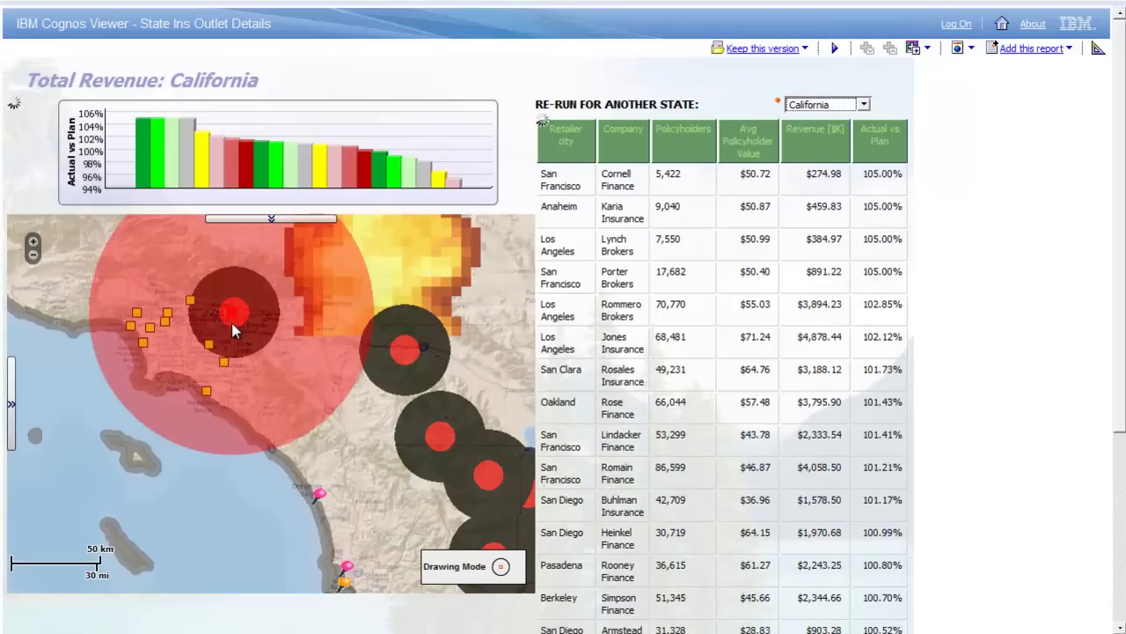